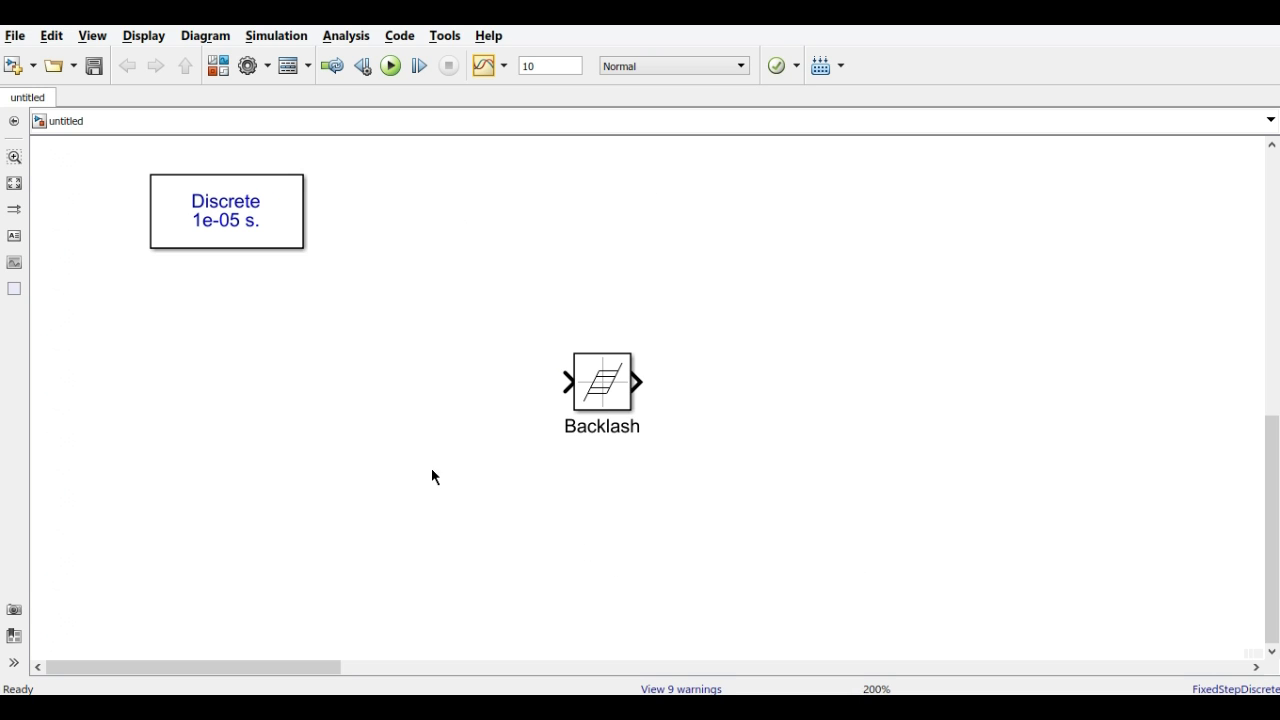
Step: Add a Sine Wave block beside the Backlash block and connect its output to the Backlash input
double_click(366, 393)
type("sine")
key("Return")
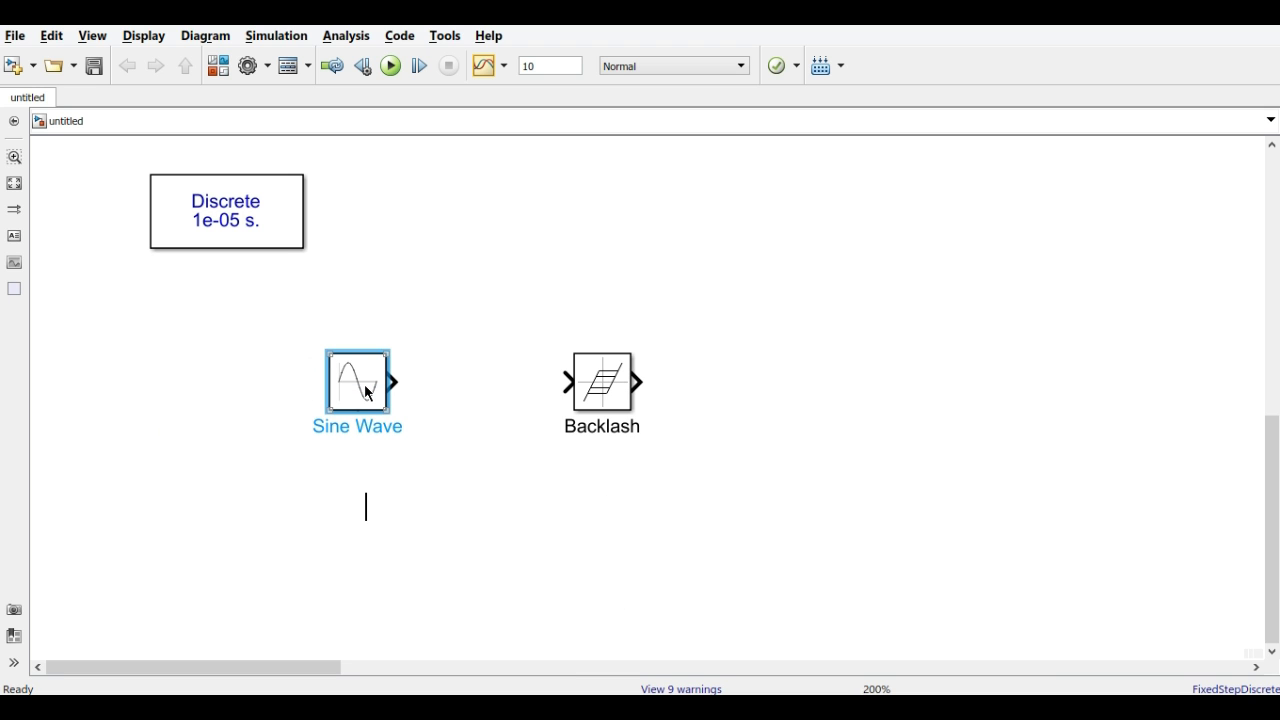
left_click_drag(366, 393, 432, 391)
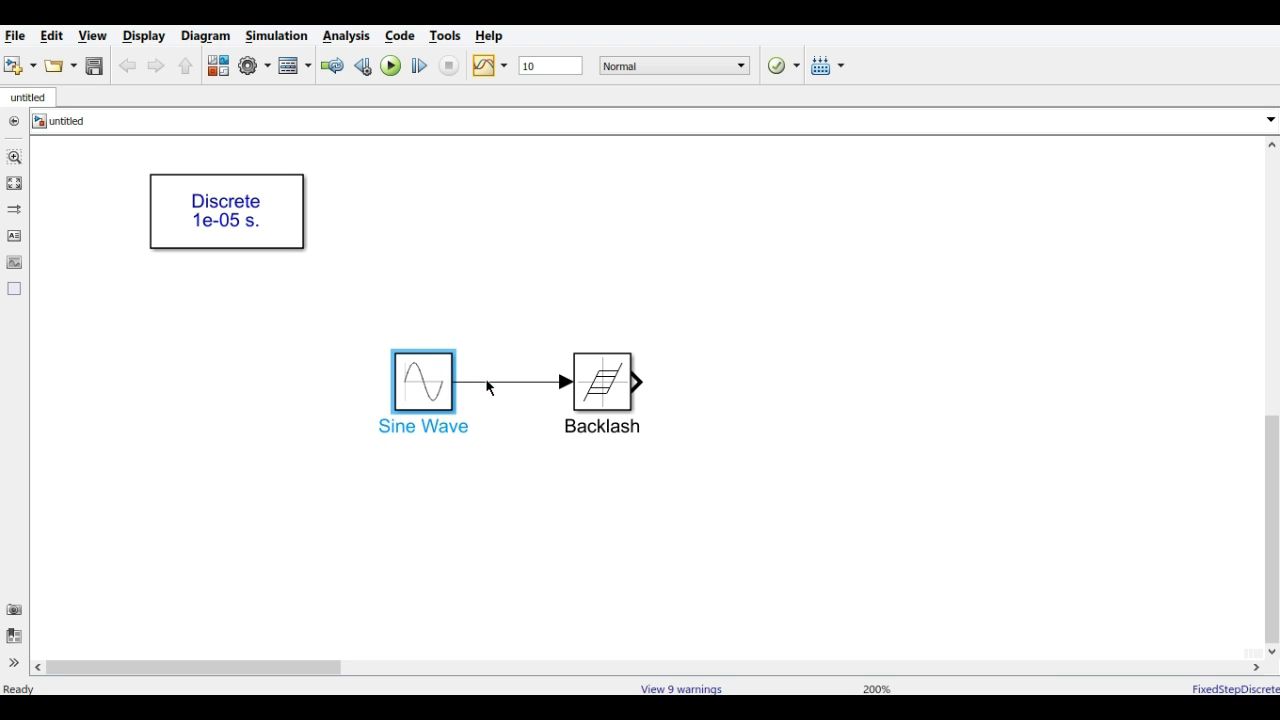
Step: Set the Sine Wave block's frequency to 2*pi rad/sec
double_click(423, 391)
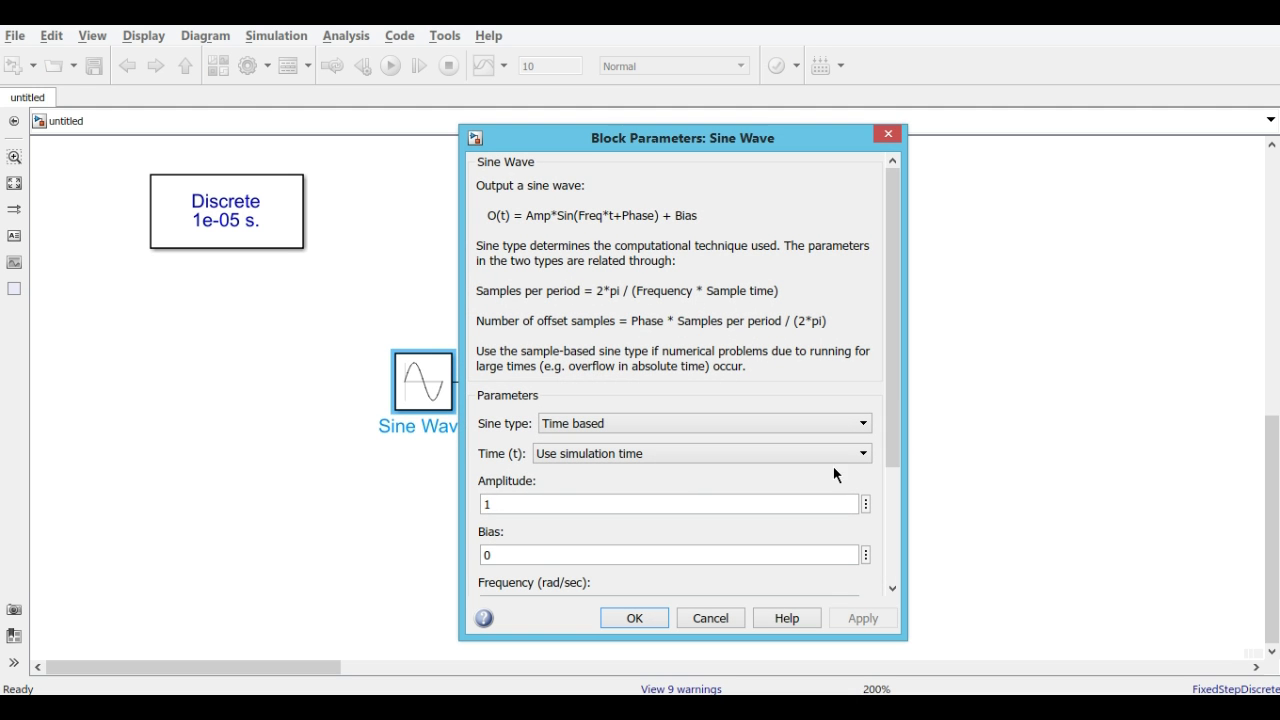
left_click_drag(891, 466, 899, 561)
double_click(518, 442)
type("2*pi")
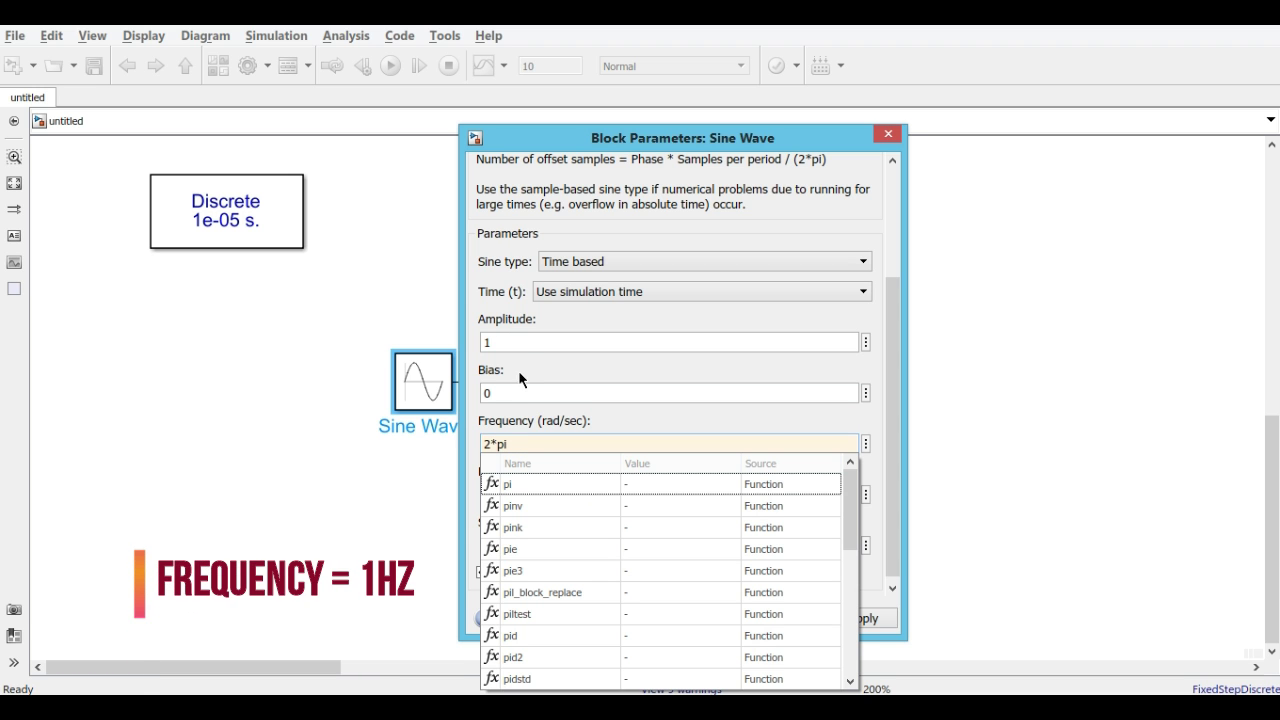
key("Escape")
left_click(843, 620)
left_click(634, 618)
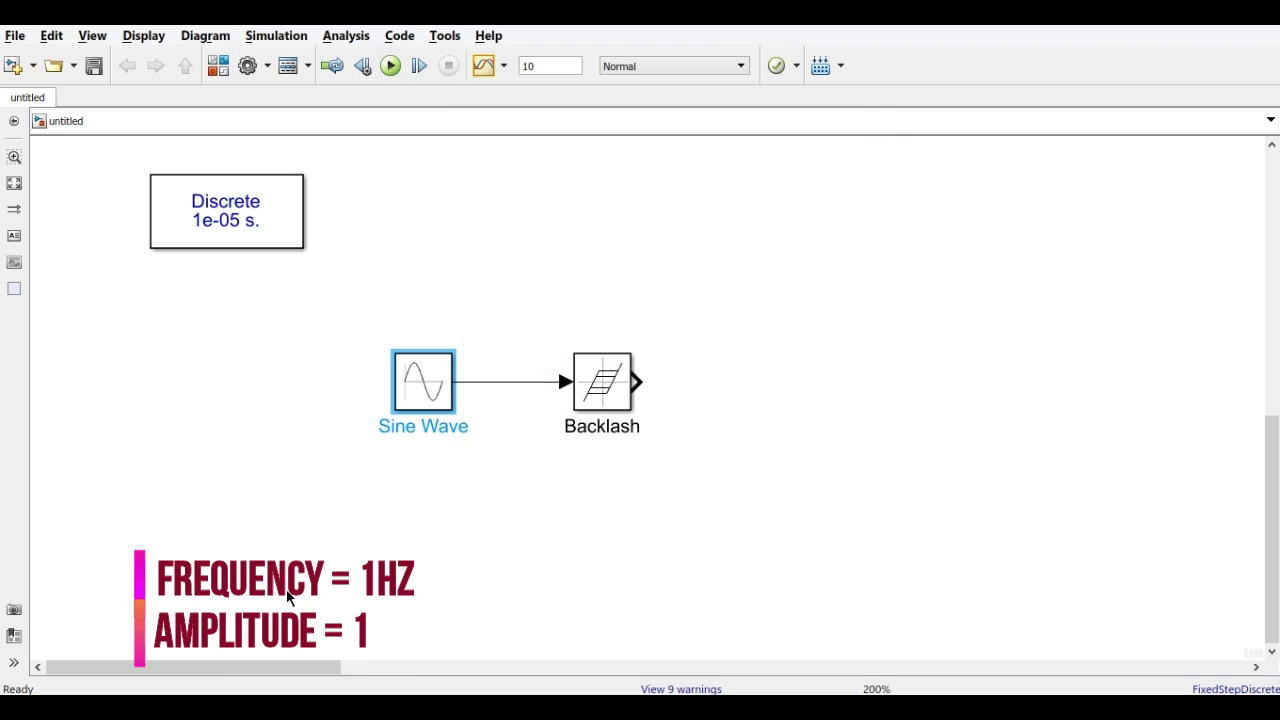
Step: Review the Backlash block's parameters, including its deadband width and initial output
left_click(614, 387)
double_click(614, 387)
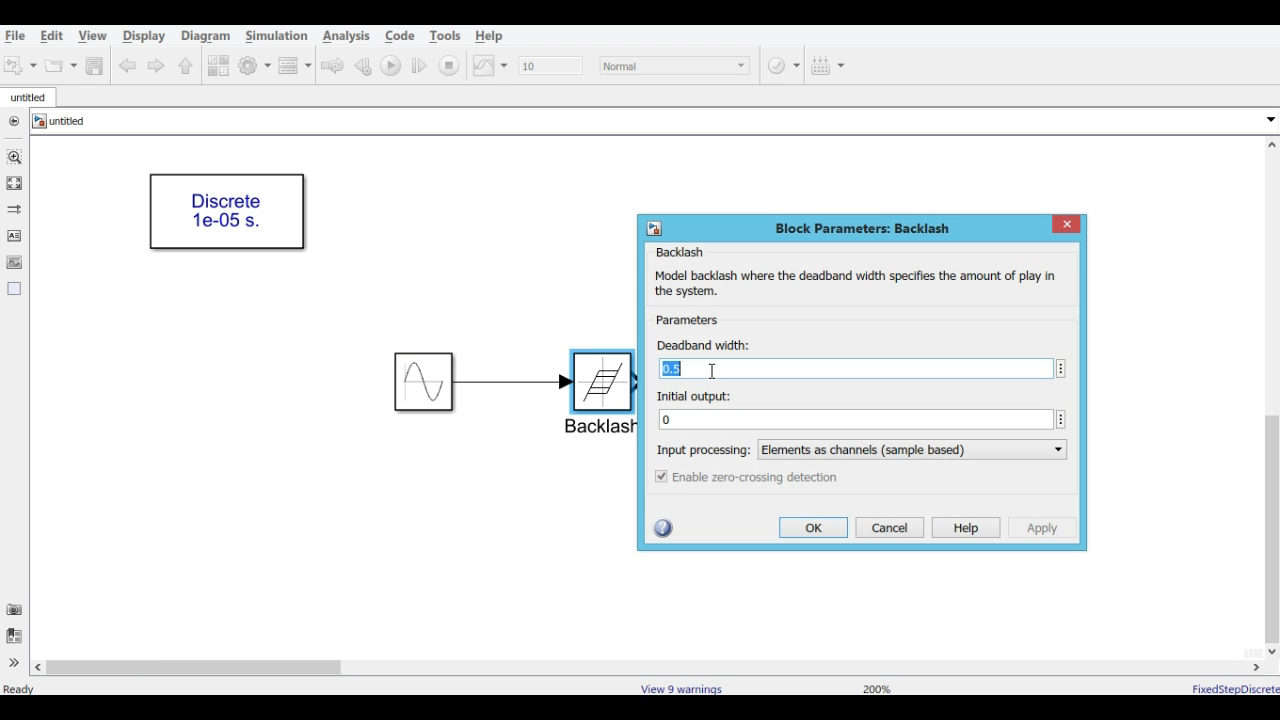
left_click(808, 534)
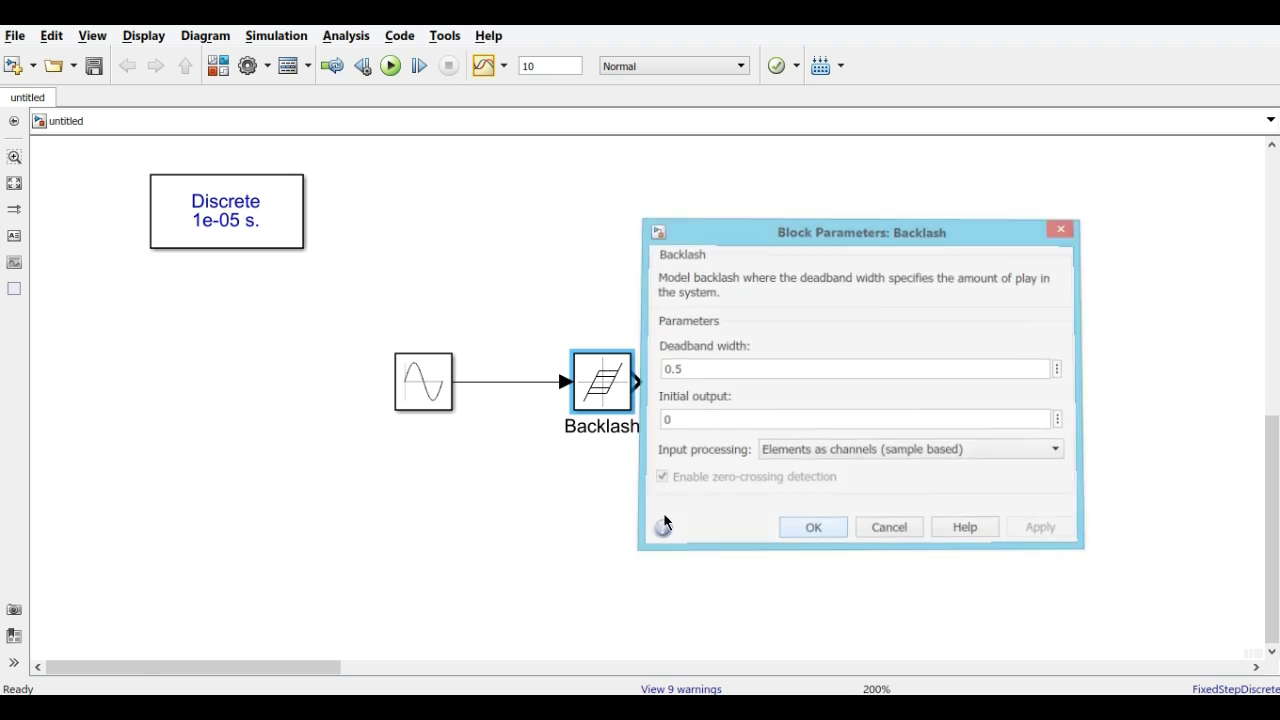
Step: Add a Dashboard Scope block to the model and place it beyond the Backlash block's output
double_click(838, 368)
type("dash")
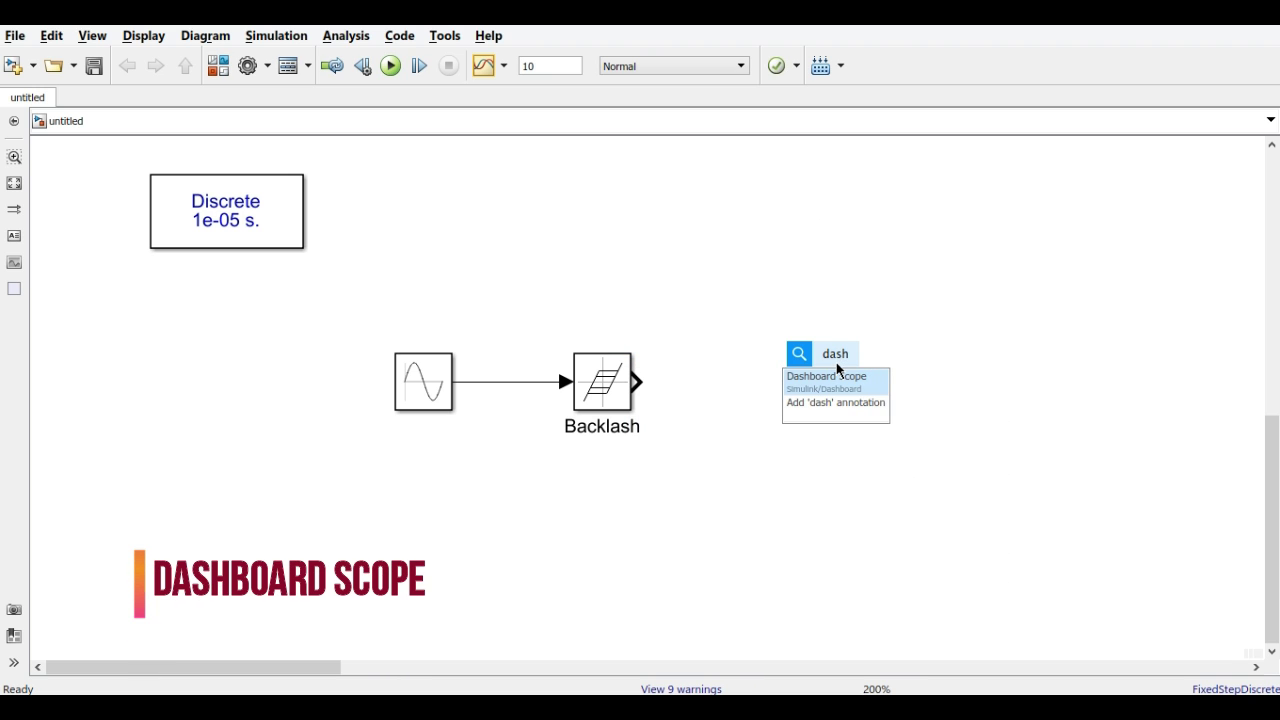
key("Return")
left_click_drag(822, 318, 942, 357)
Step: Connect the Dashboard Scope to the Backlash:1 and Sine Wave:1 signals, drawing a short line out of the Backlash output
mouse_move(937, 320)
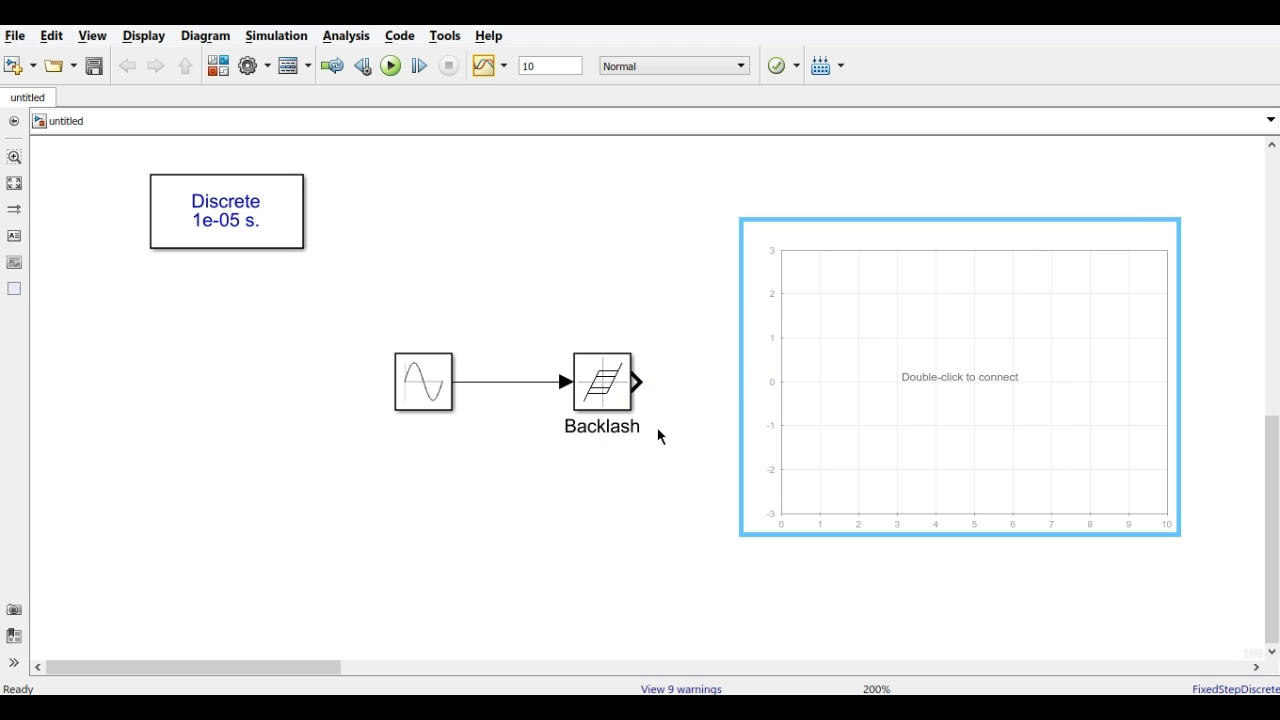
mouse_move(960, 197)
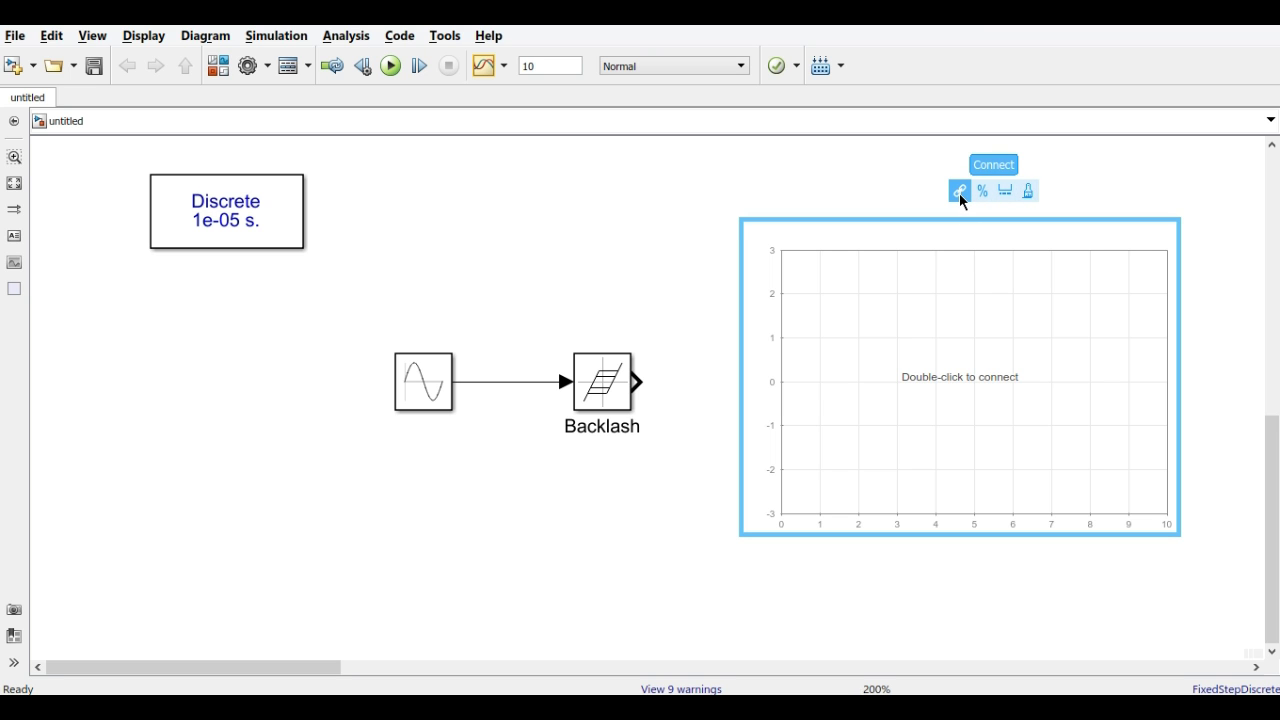
left_click(959, 191)
left_click_drag(642, 376, 680, 378)
left_click(657, 386)
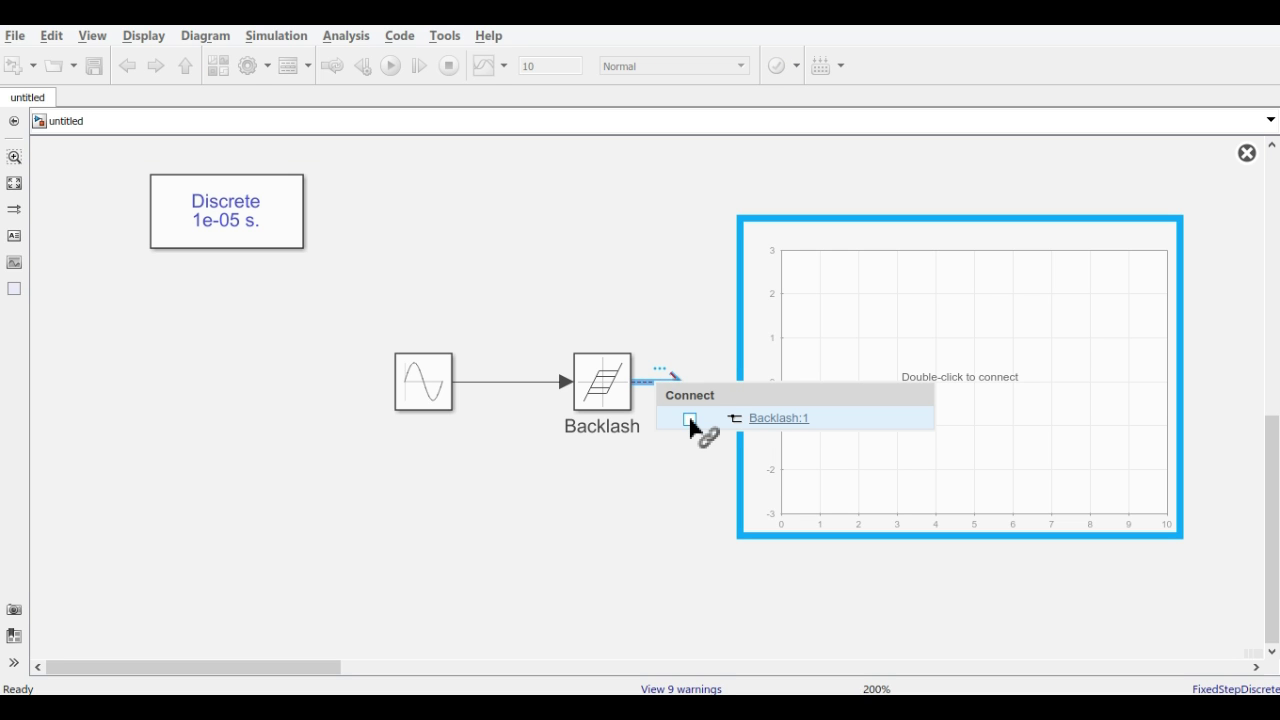
left_click(690, 419)
left_click(490, 382)
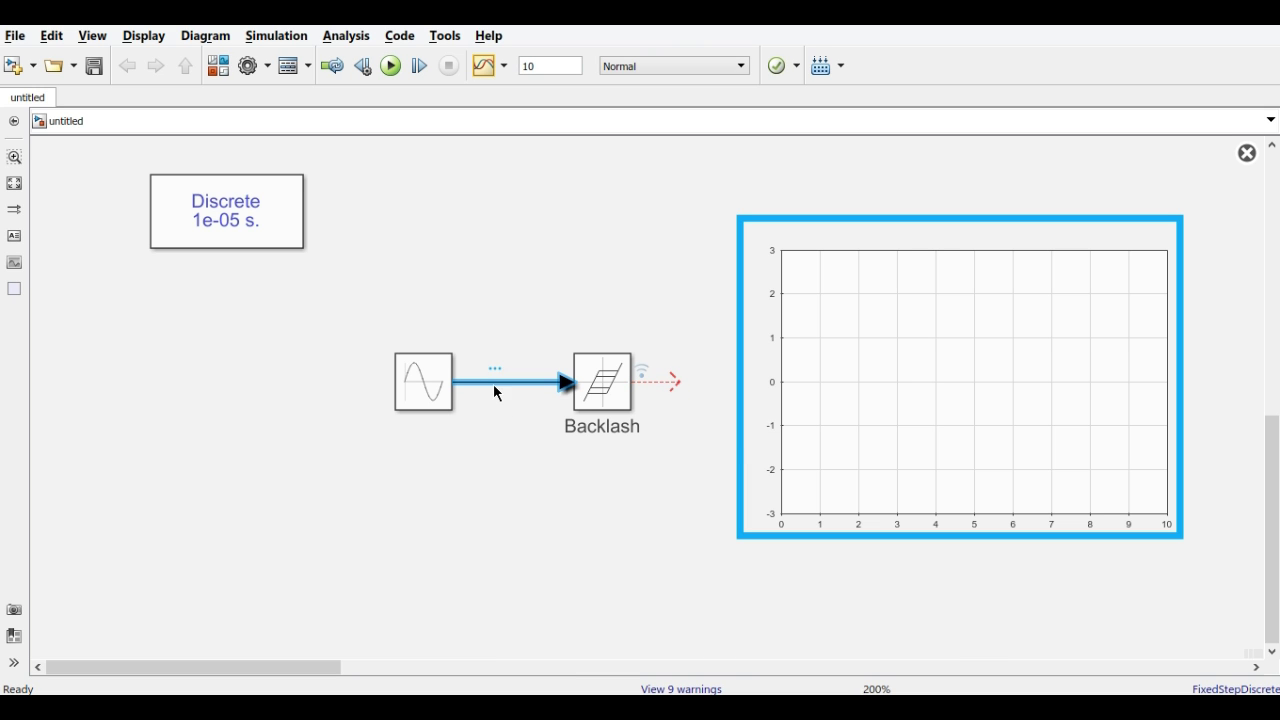
left_click(493, 384)
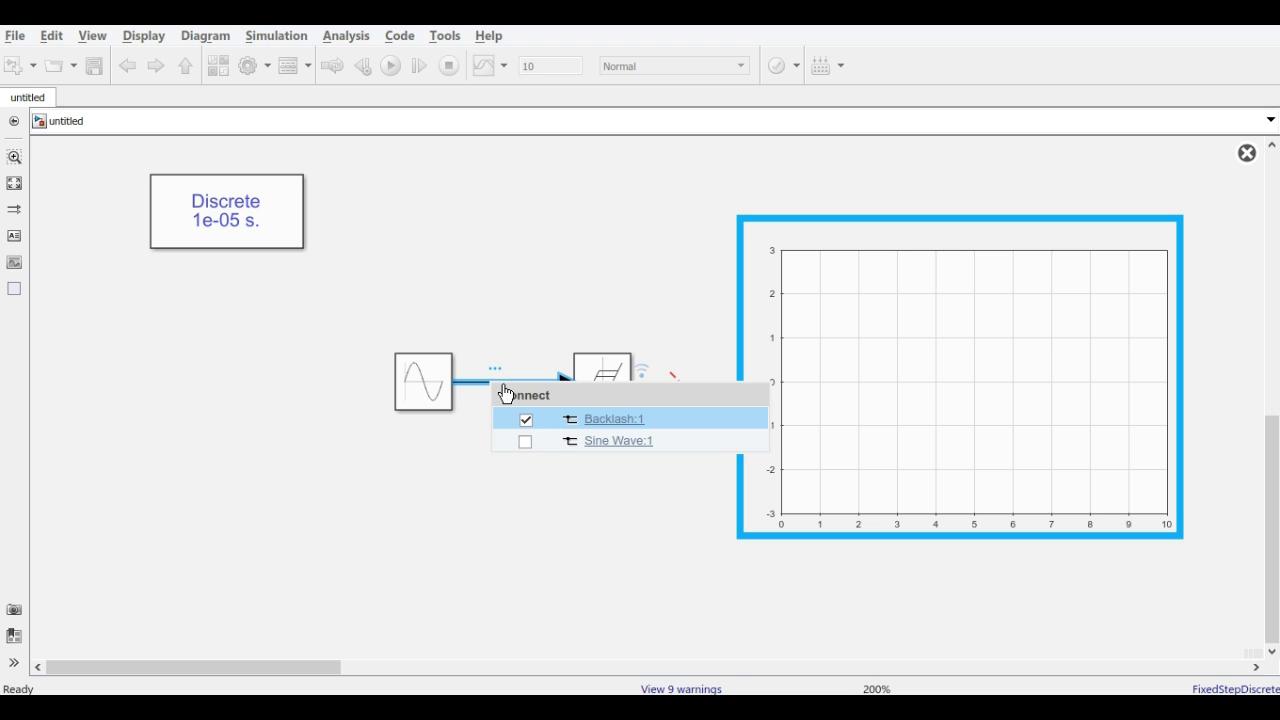
left_click(525, 441)
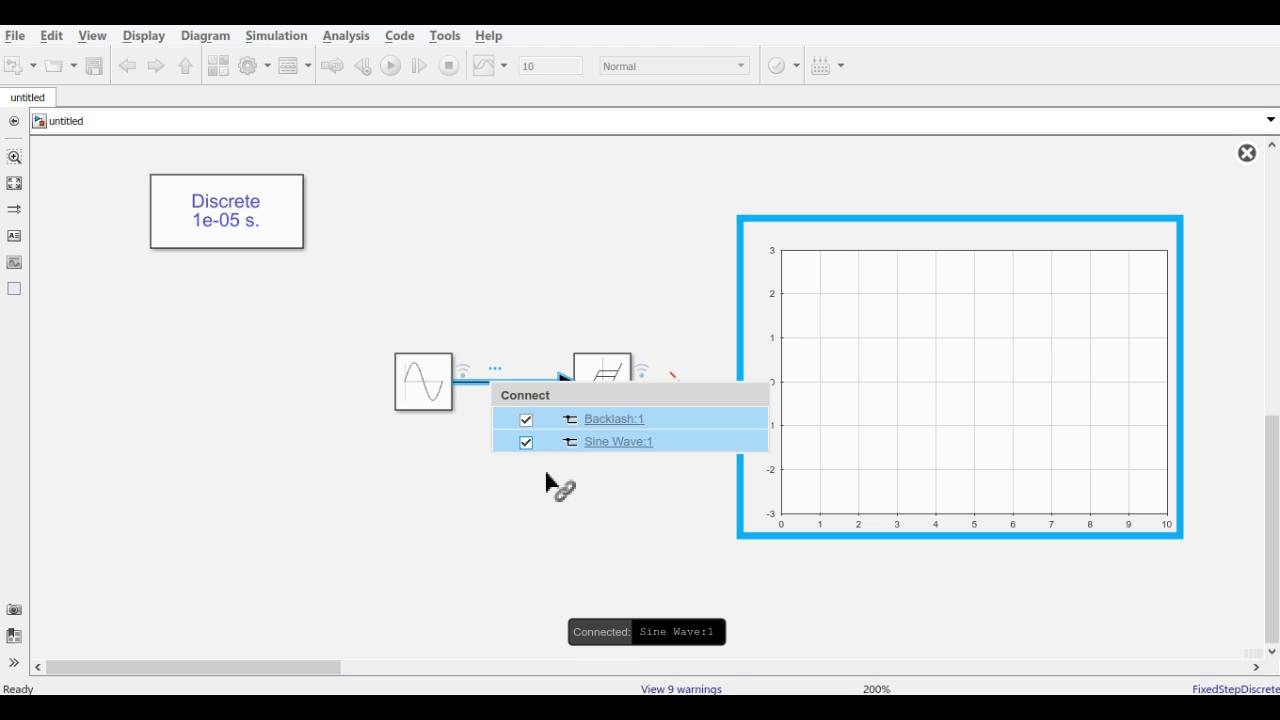
Step: Set the simulation stop time to 2, run the model, and leave the scope's signal-connection mode
left_click(550, 66)
double_click(550, 68)
type("2")
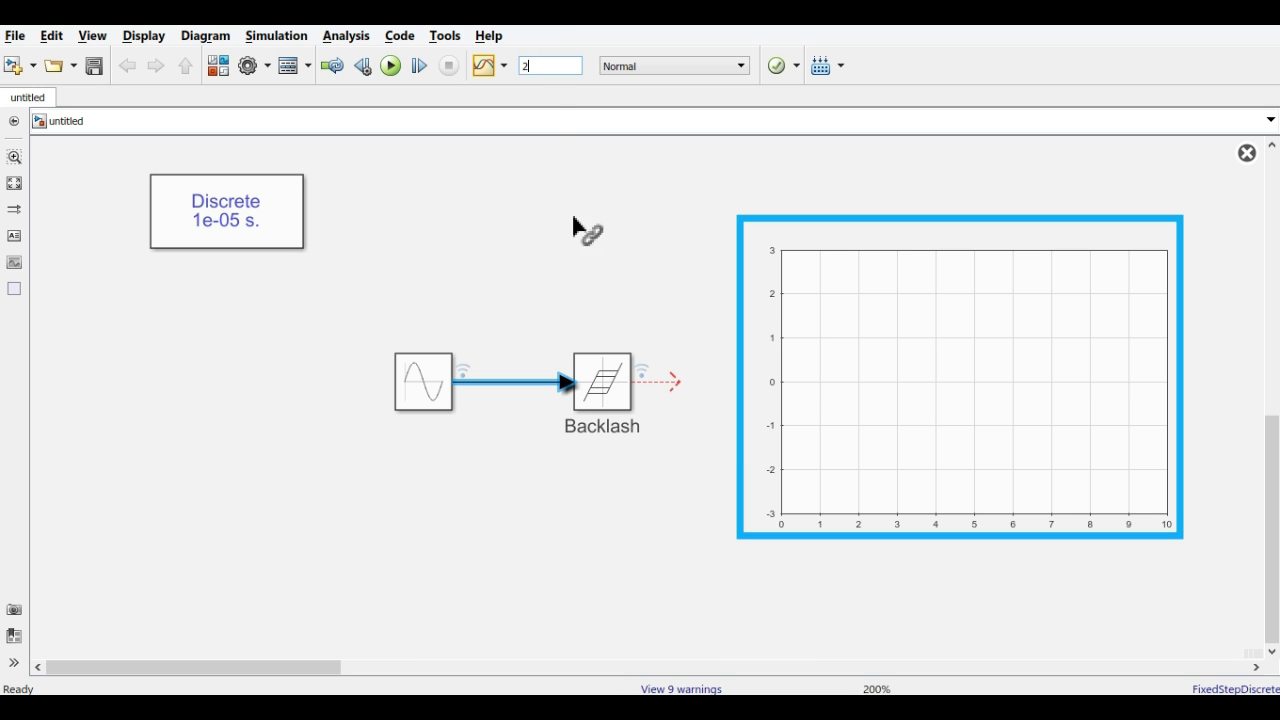
left_click(391, 66)
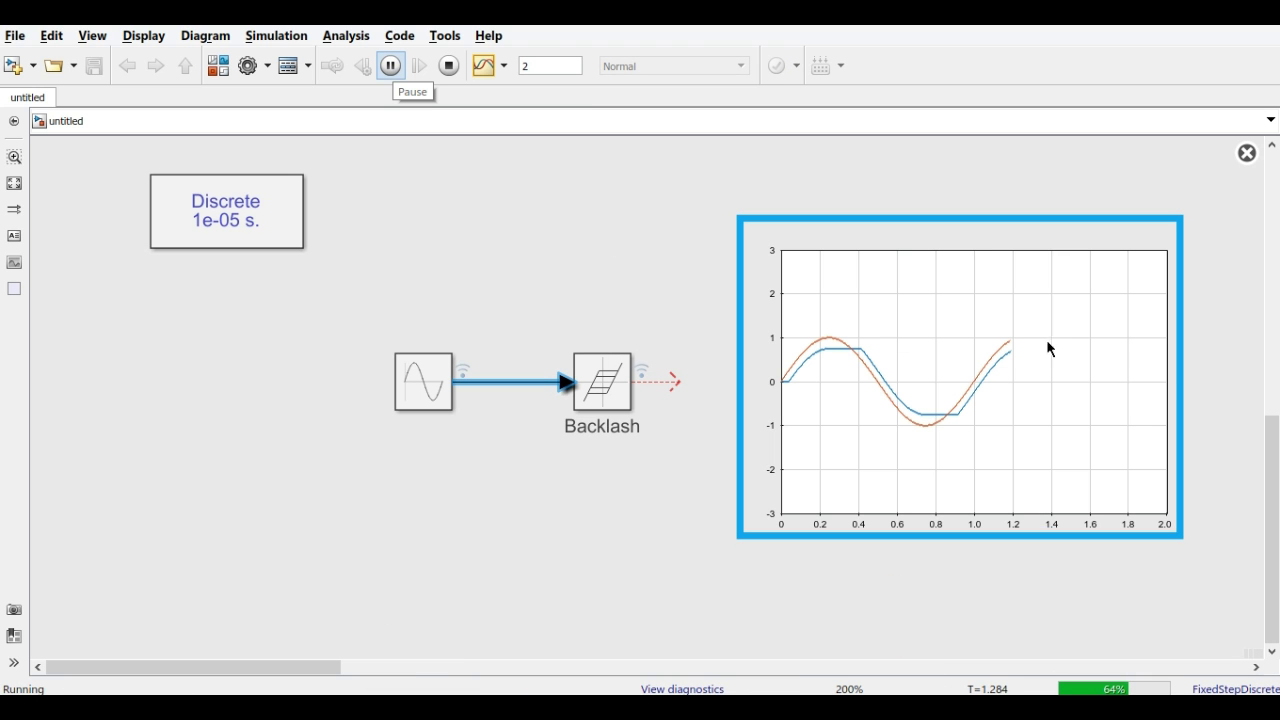
left_click(1000, 429)
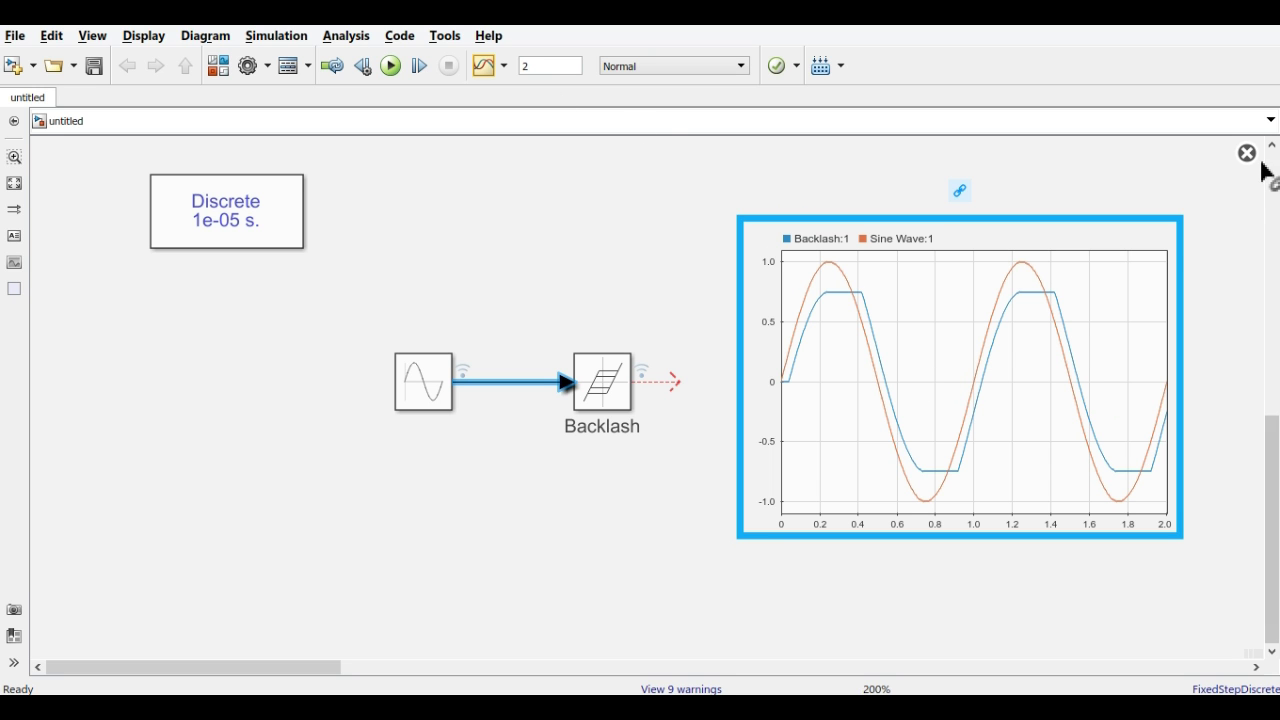
left_click(1087, 187)
Step: Zoom the scope plot in time to about the first 1.1 s and move the scope closer to the Backlash block
right_click(890, 369)
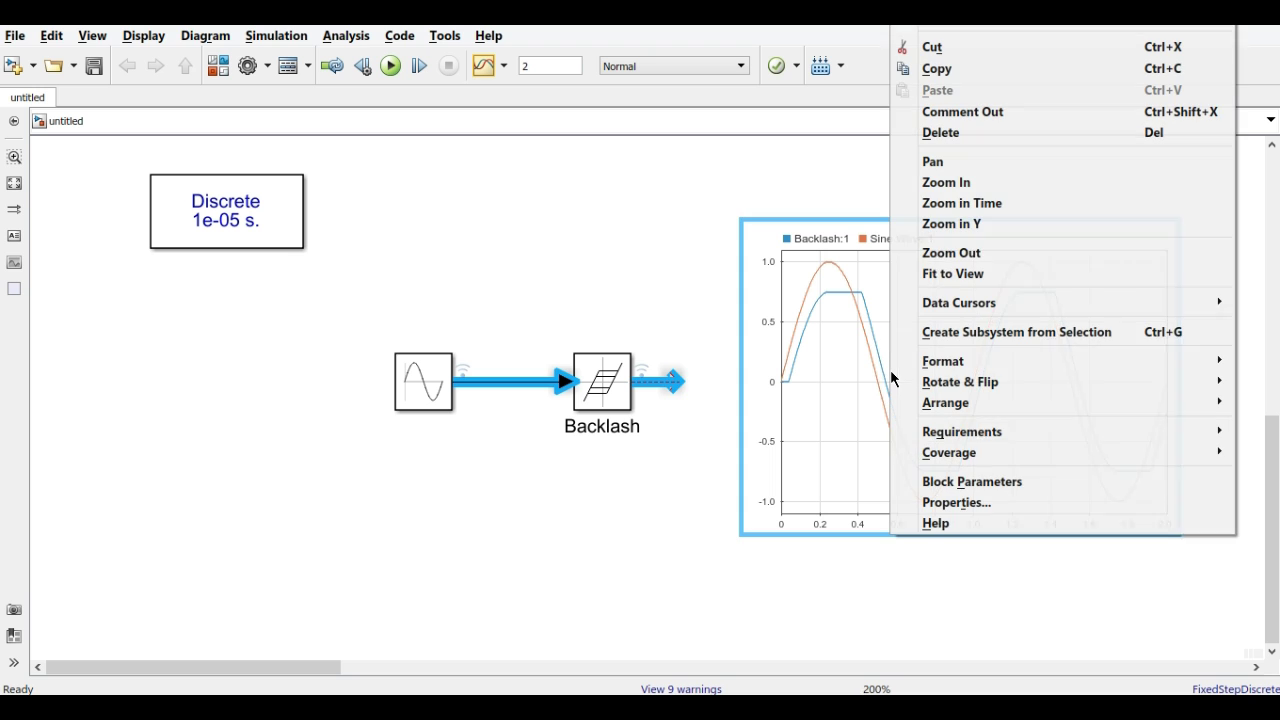
left_click(962, 203)
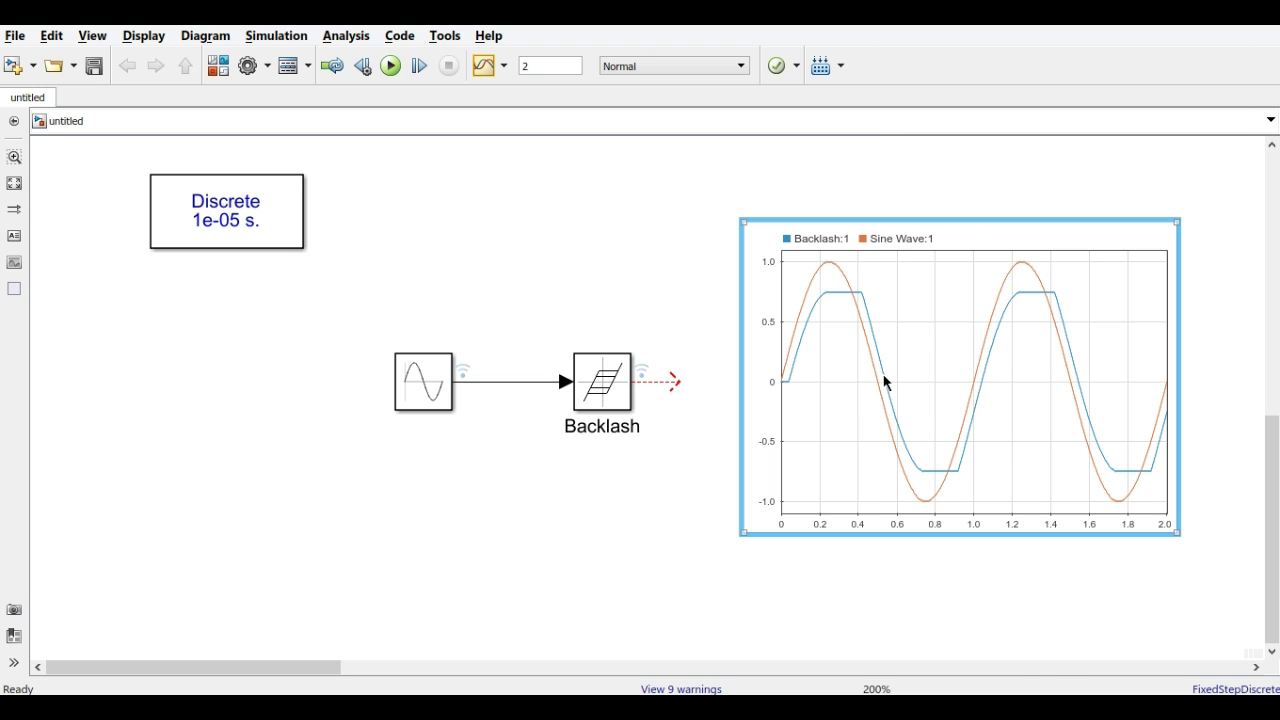
left_click_drag(990, 390, 763, 381)
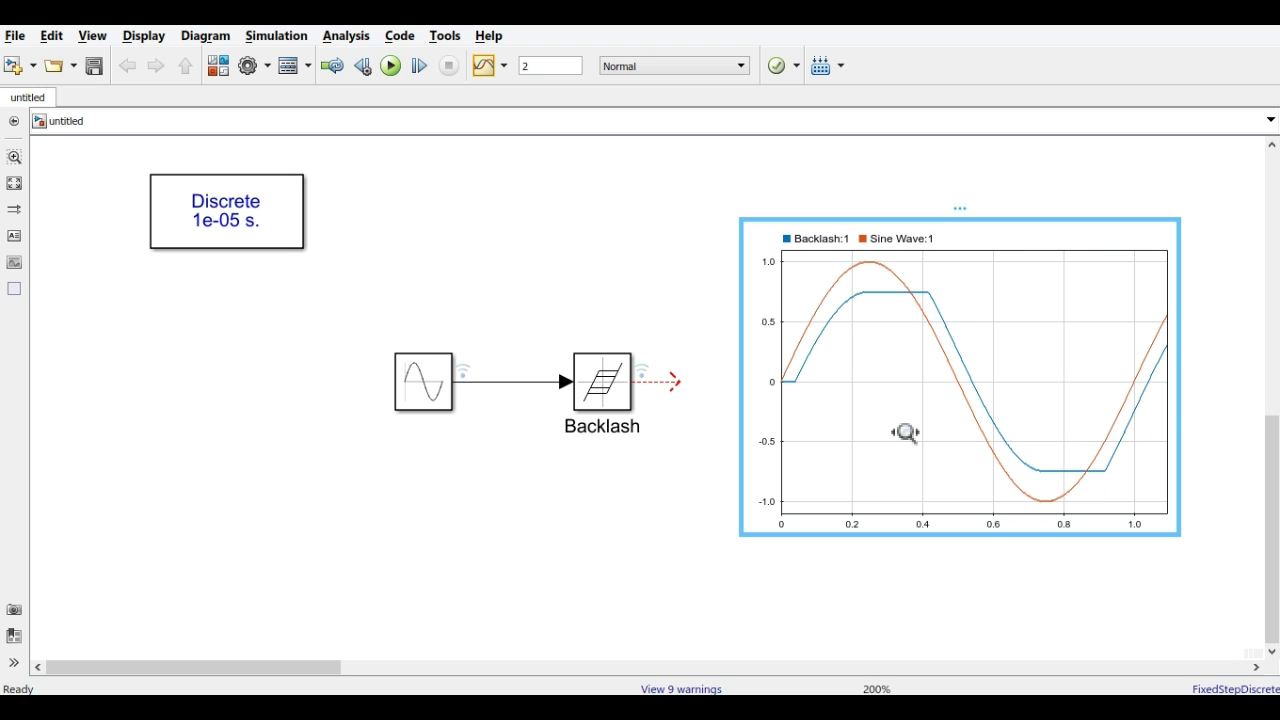
left_click(954, 357)
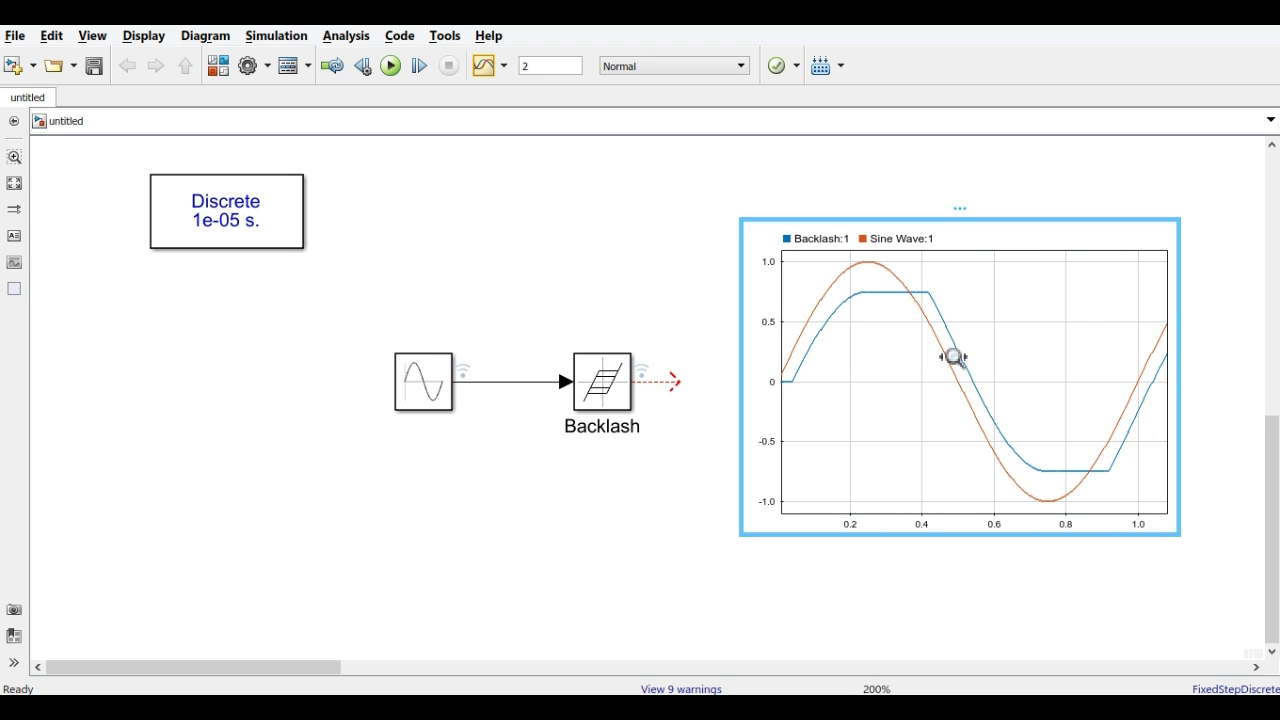
left_click(957, 360)
scroll(957, 360, "up", 2)
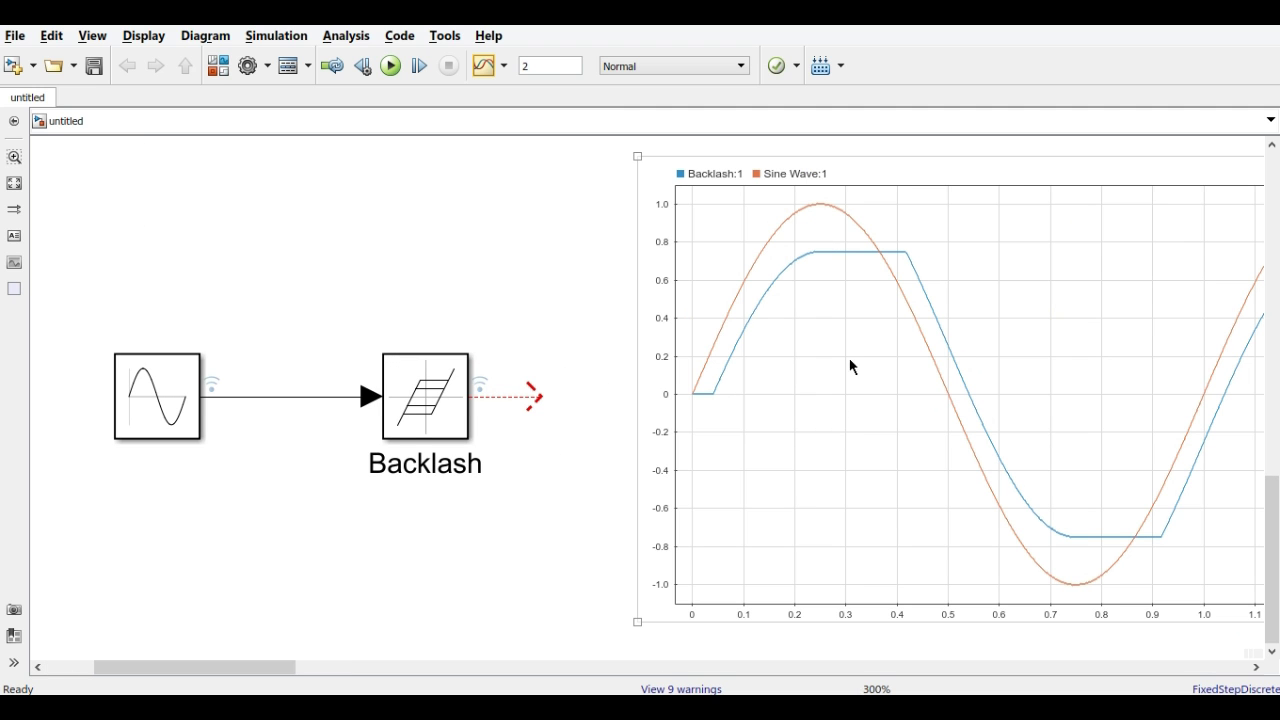
left_click_drag(808, 172, 737, 168)
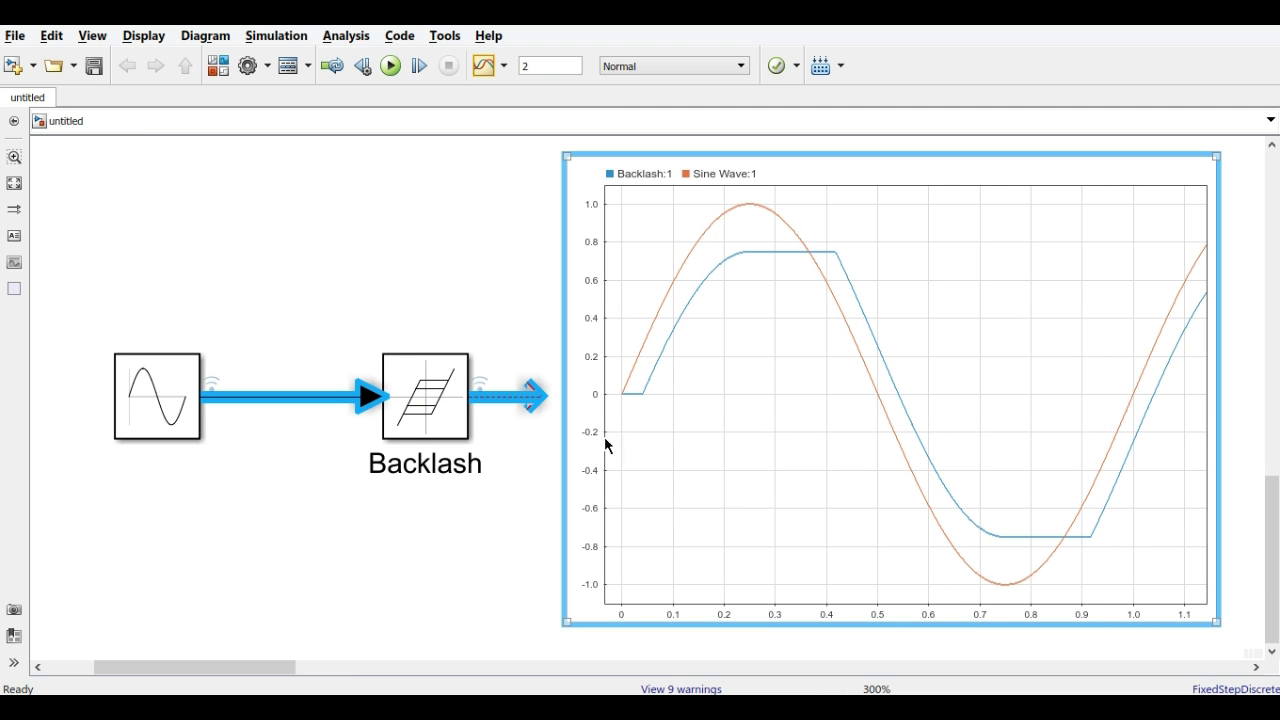
left_click(512, 503)
Step: Check the deadband width in the Backlash block's parameters against the plotted output
left_click(422, 410)
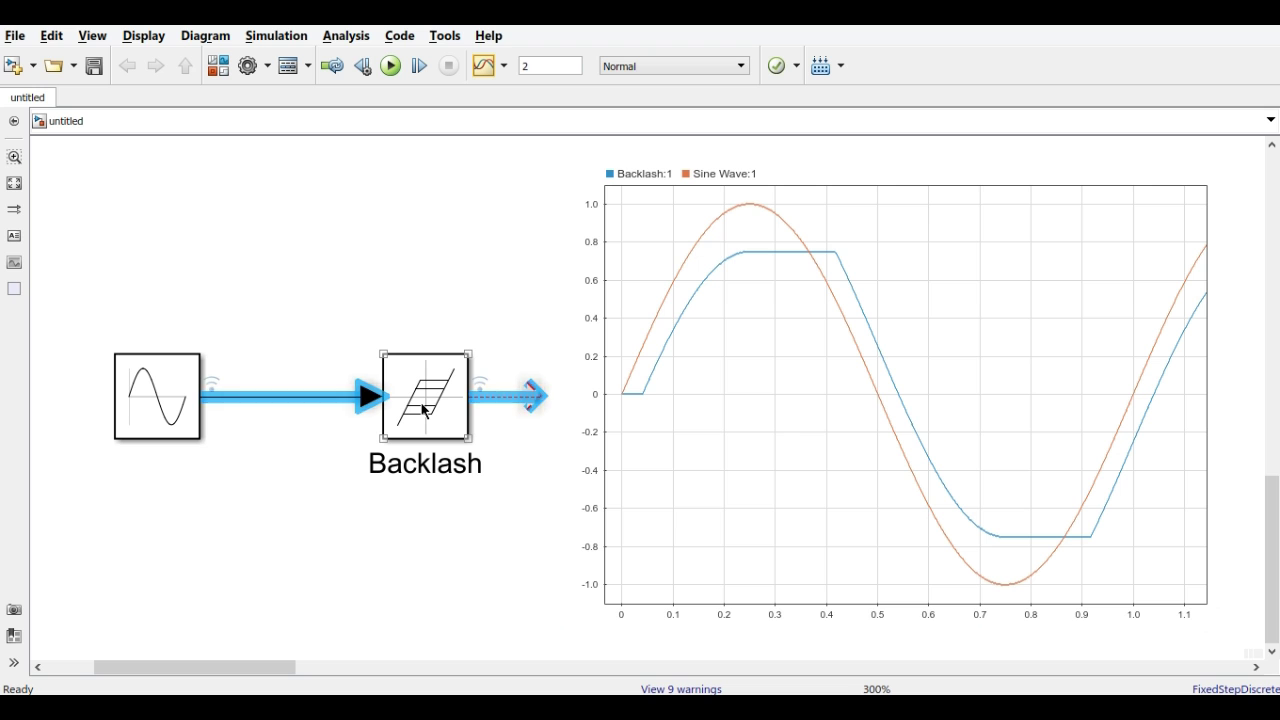
double_click(422, 410)
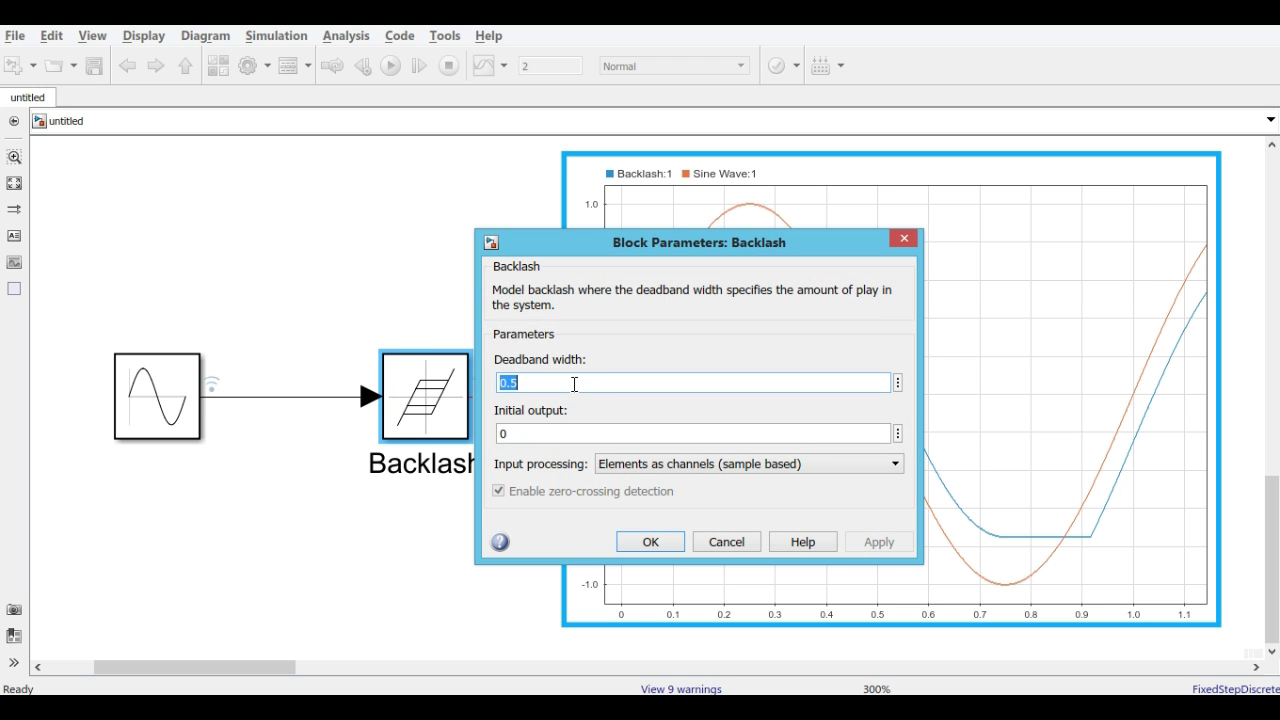
left_click(640, 541)
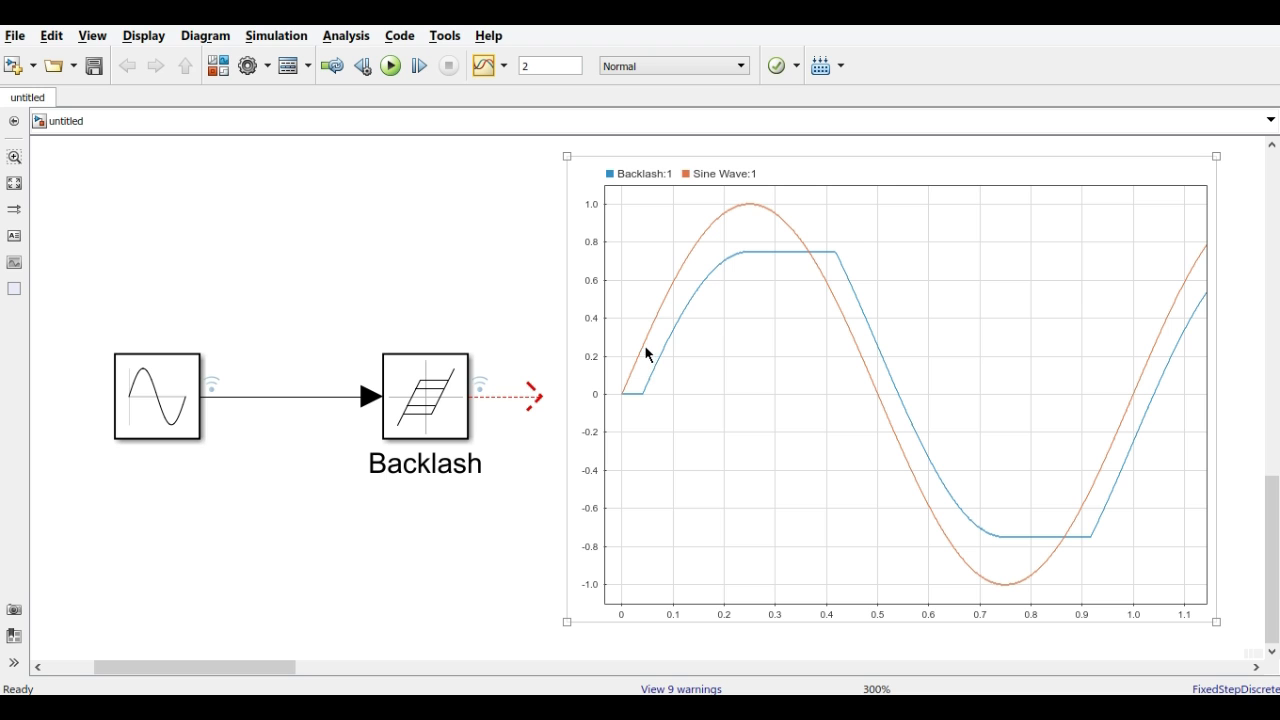
Step: Show two data cursors on the Dashboard Scope plot
right_click(731, 357)
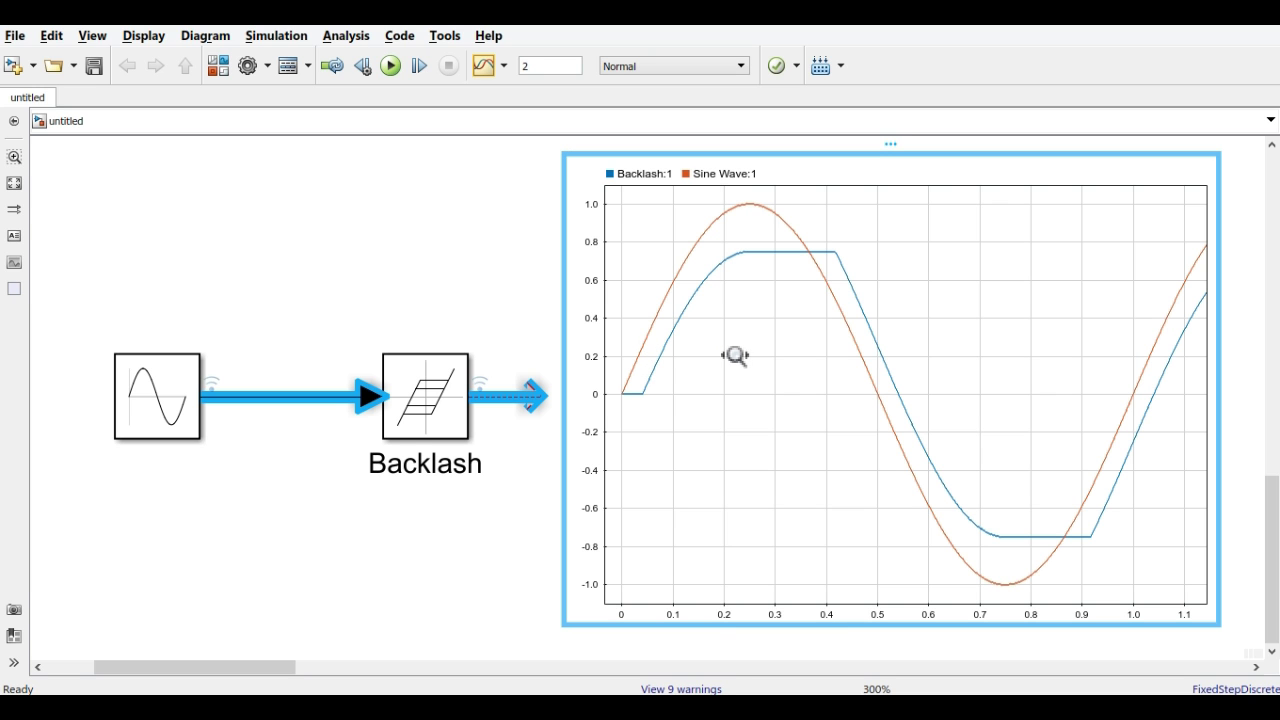
mouse_move(937, 494)
left_click(1066, 514)
Step: Compare both signals by moving the first data cursor to about 0.04, 0.24, 0.41 and 0.74 s, and finally next to the second cursor
left_click_drag(666, 352, 637, 372)
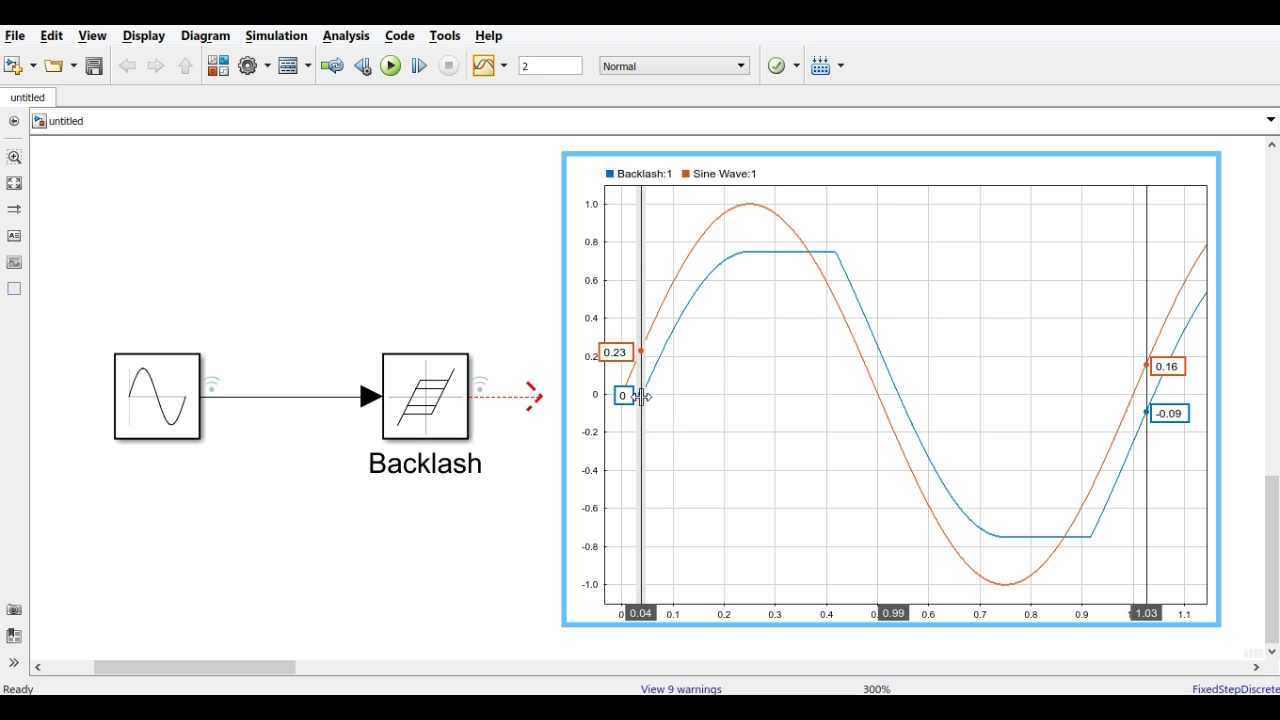
left_click_drag(642, 397, 743, 365)
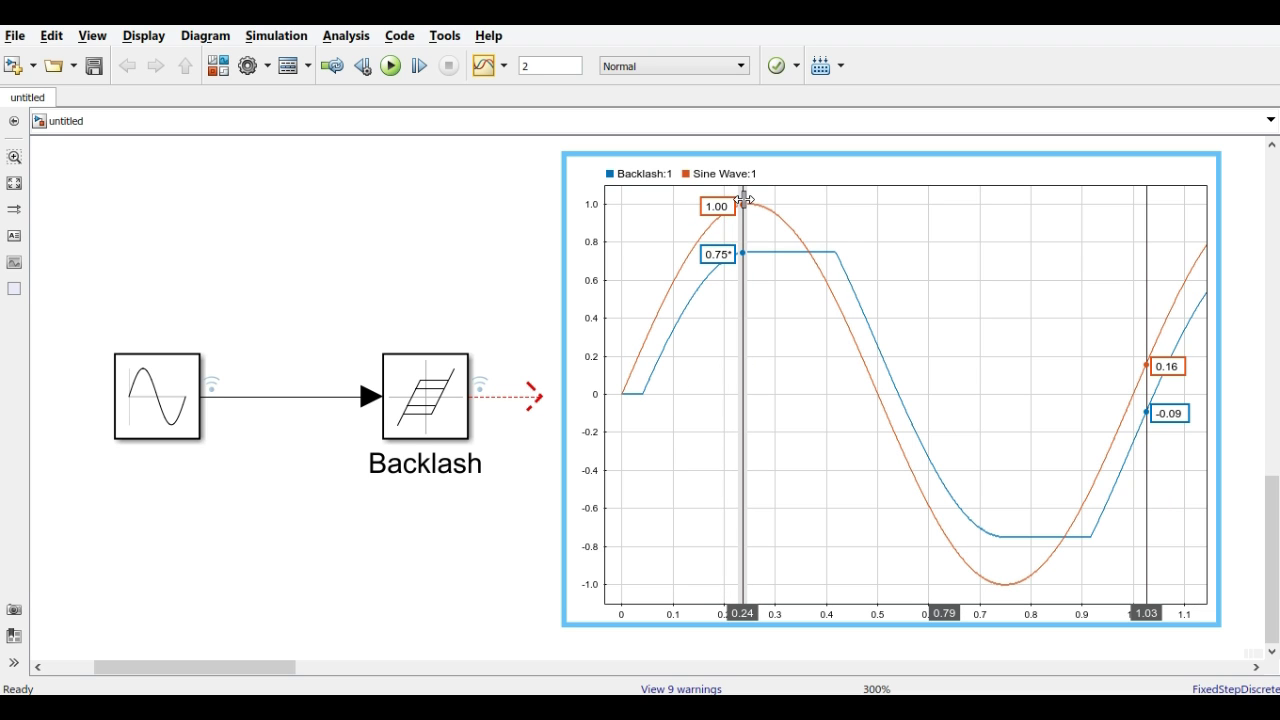
mouse_move(729, 212)
left_click_drag(744, 226, 834, 234)
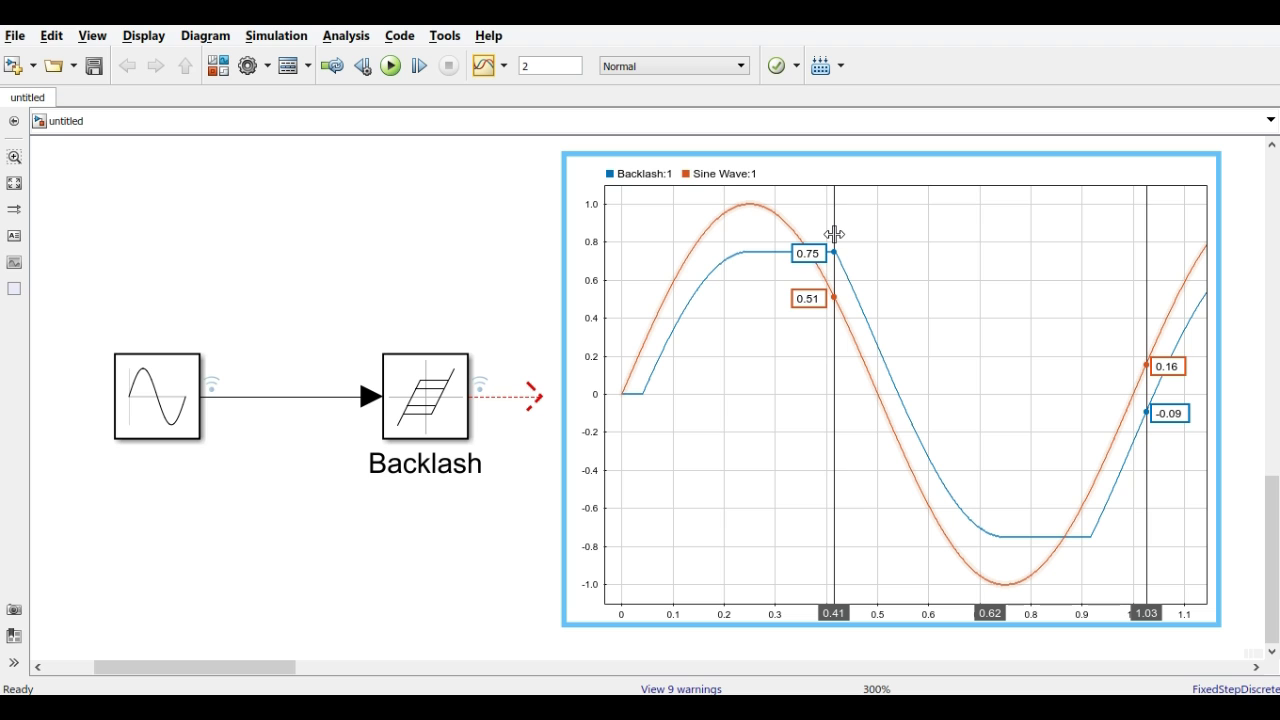
left_click_drag(834, 234, 1002, 423)
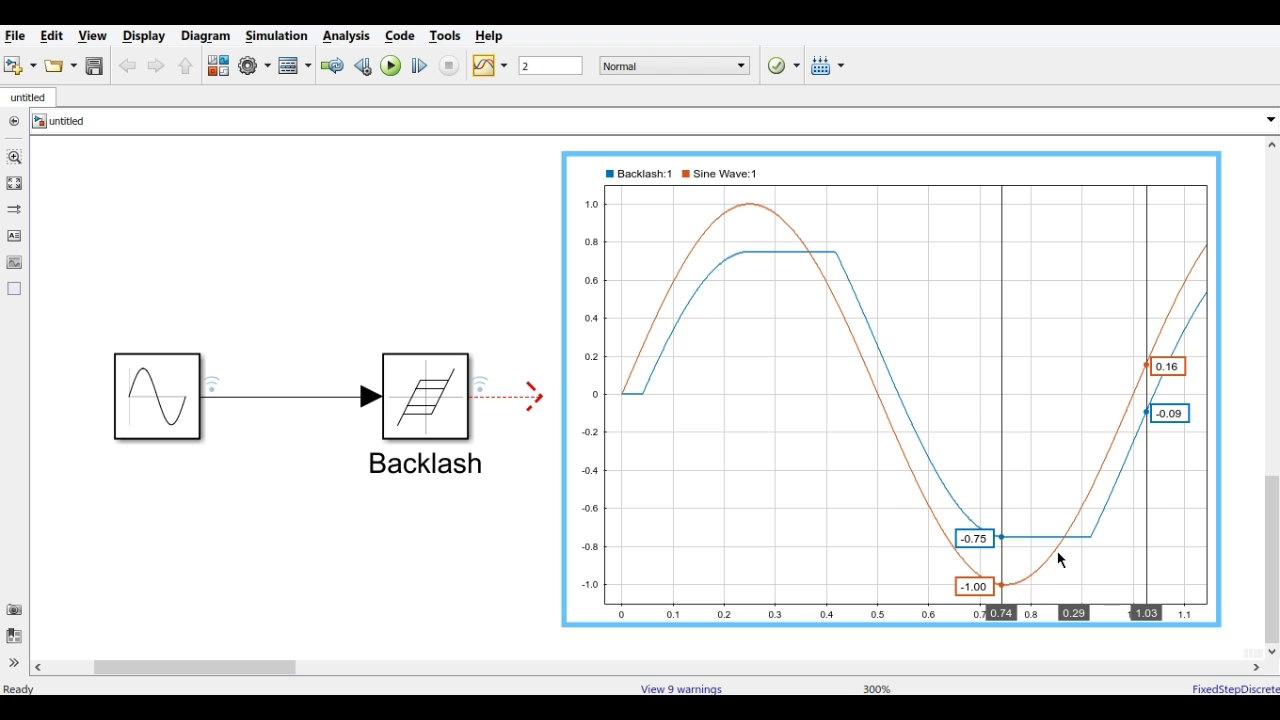
left_click_drag(1001, 480, 1146, 422)
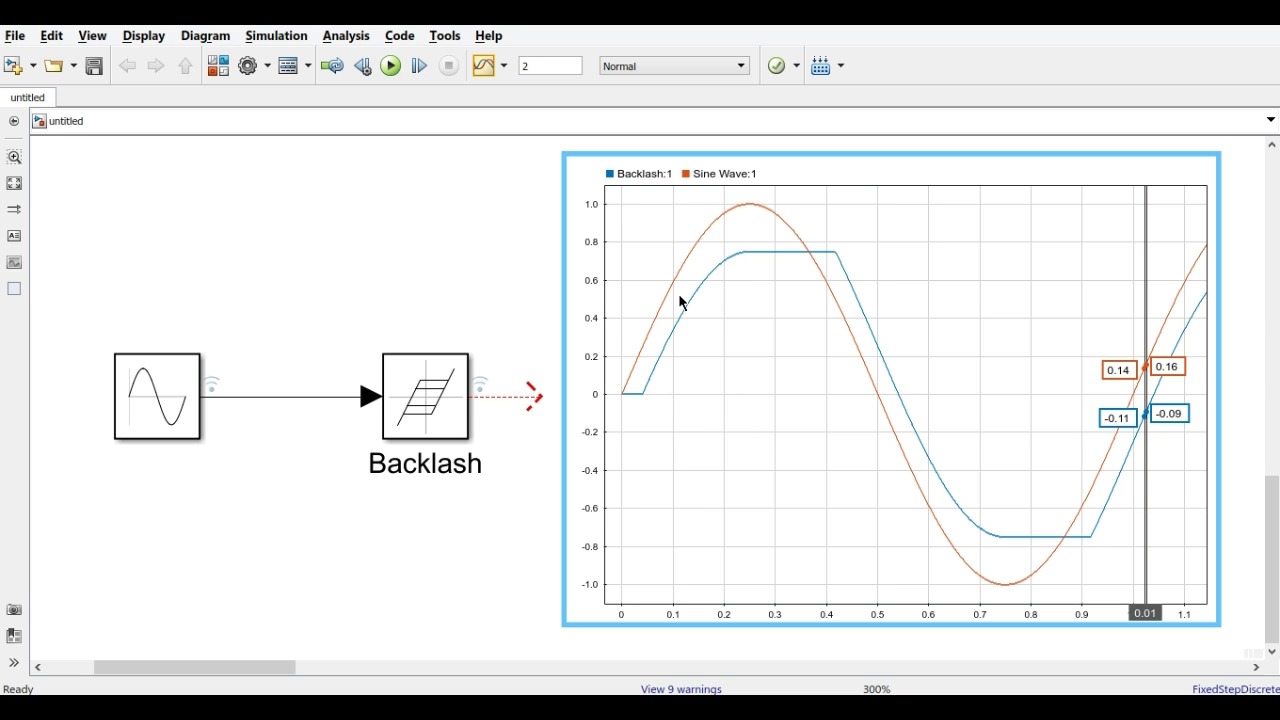
Step: Recheck the Backlash block's deadband width and close its parameters without changes
left_click(432, 410)
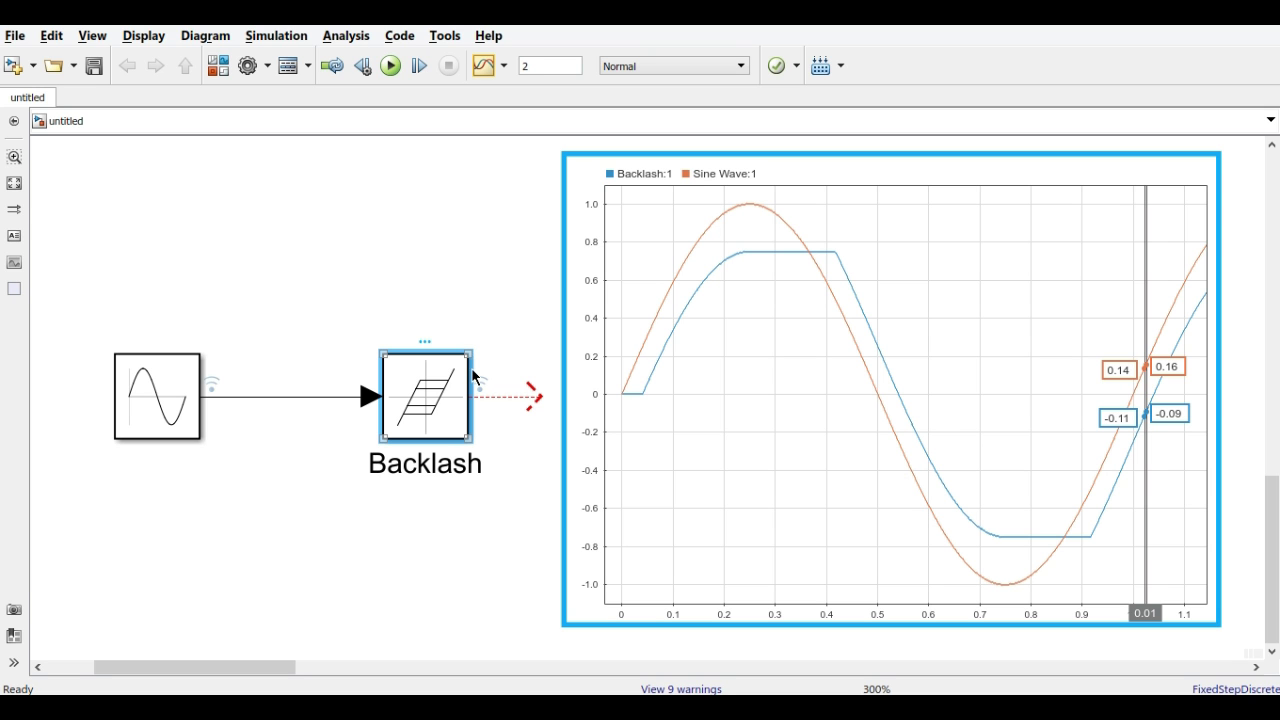
left_click(663, 344)
double_click(438, 404)
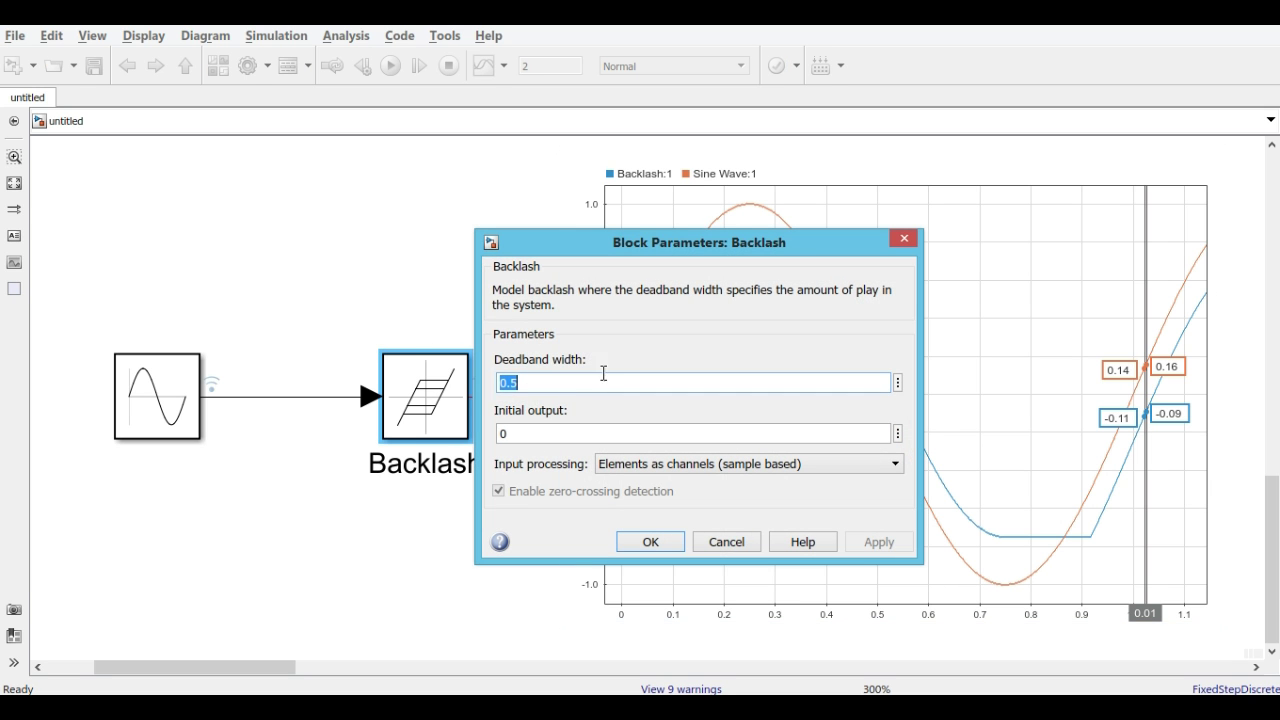
left_click(906, 242)
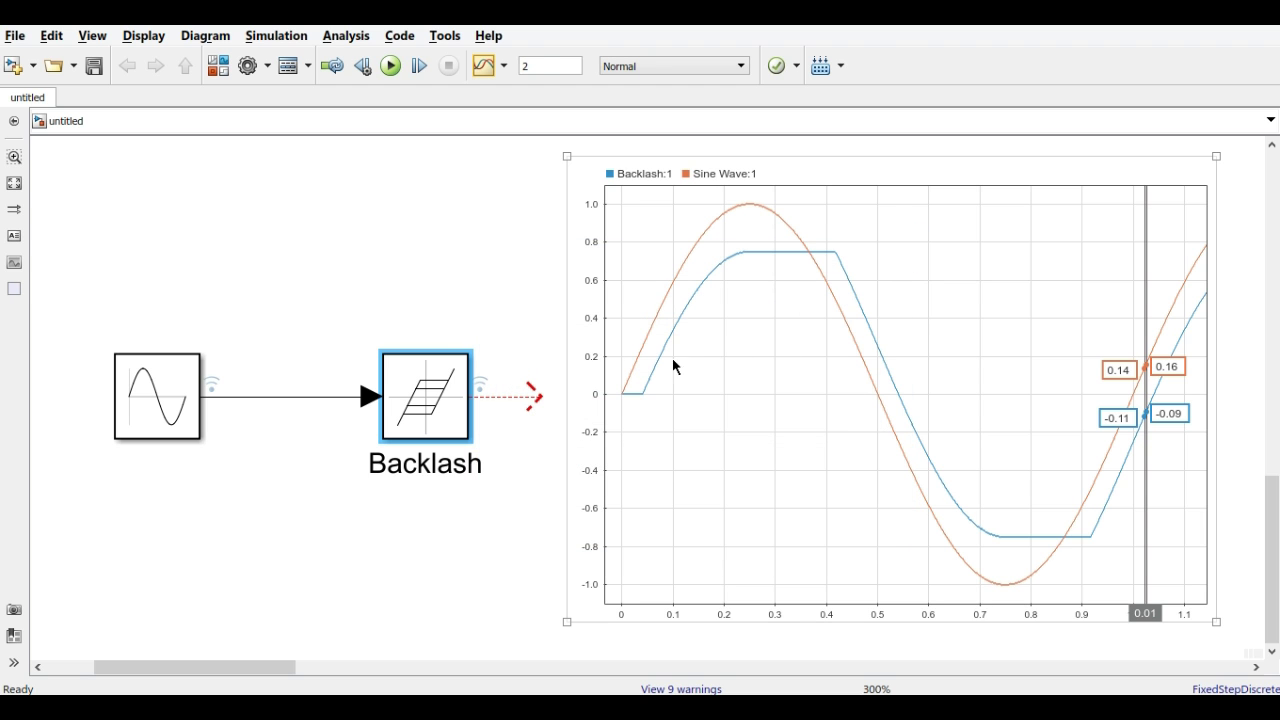
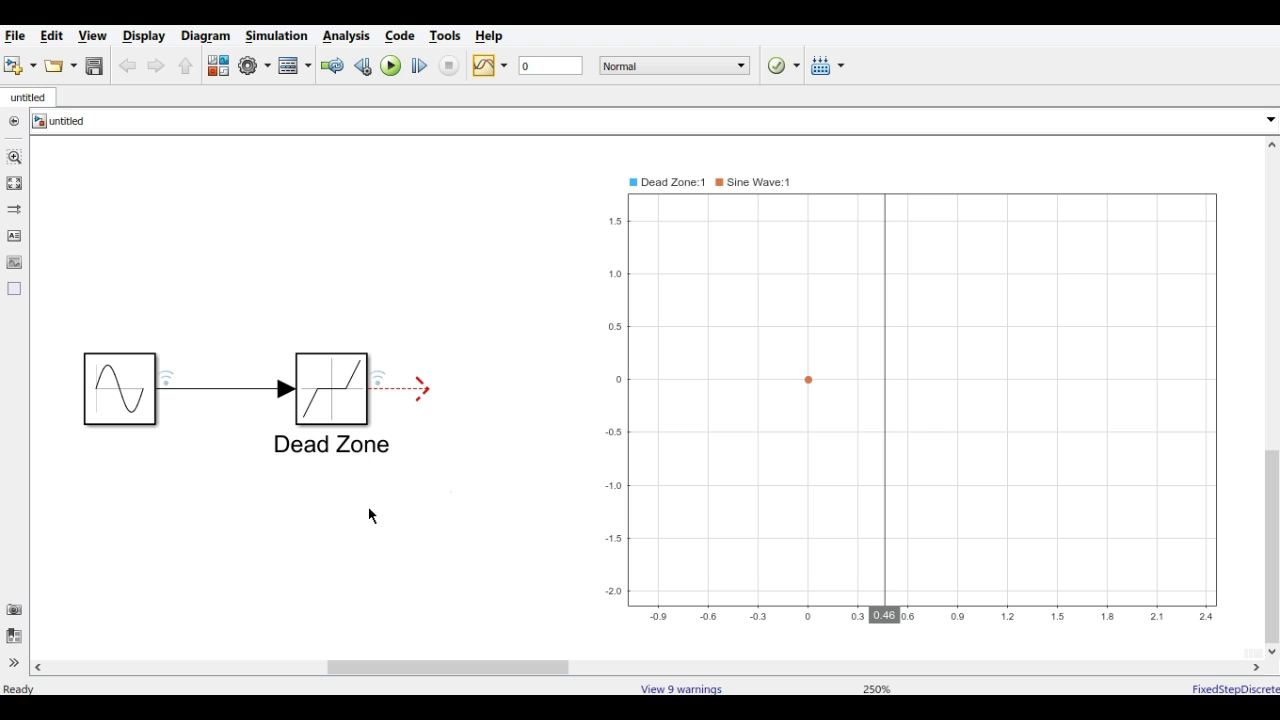
Step: Check the start and end of dead zone values in the Dead Zone block's parameters, leaving them unchanged
left_click(350, 406)
double_click(340, 400)
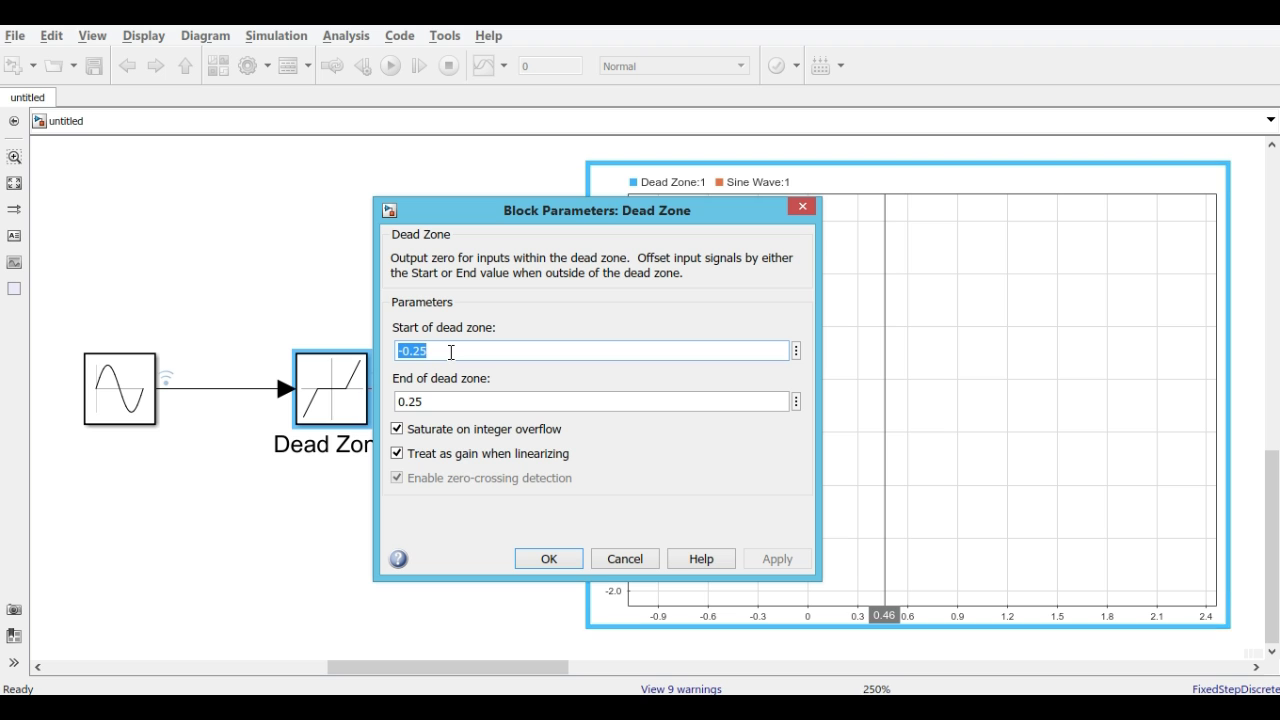
double_click(435, 401)
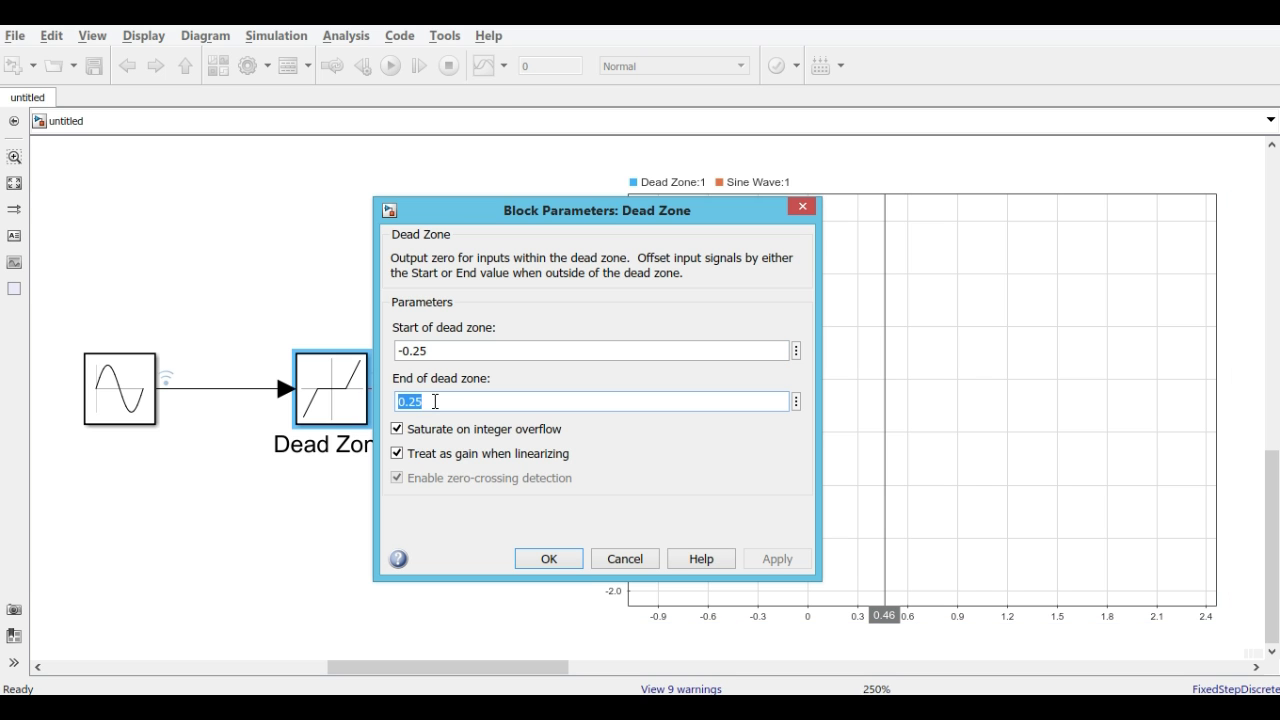
left_click(549, 558)
Step: Check the amplitude and frequency of the Sine Wave block feeding the Dead Zone block, leaving them unchanged
left_click(131, 404)
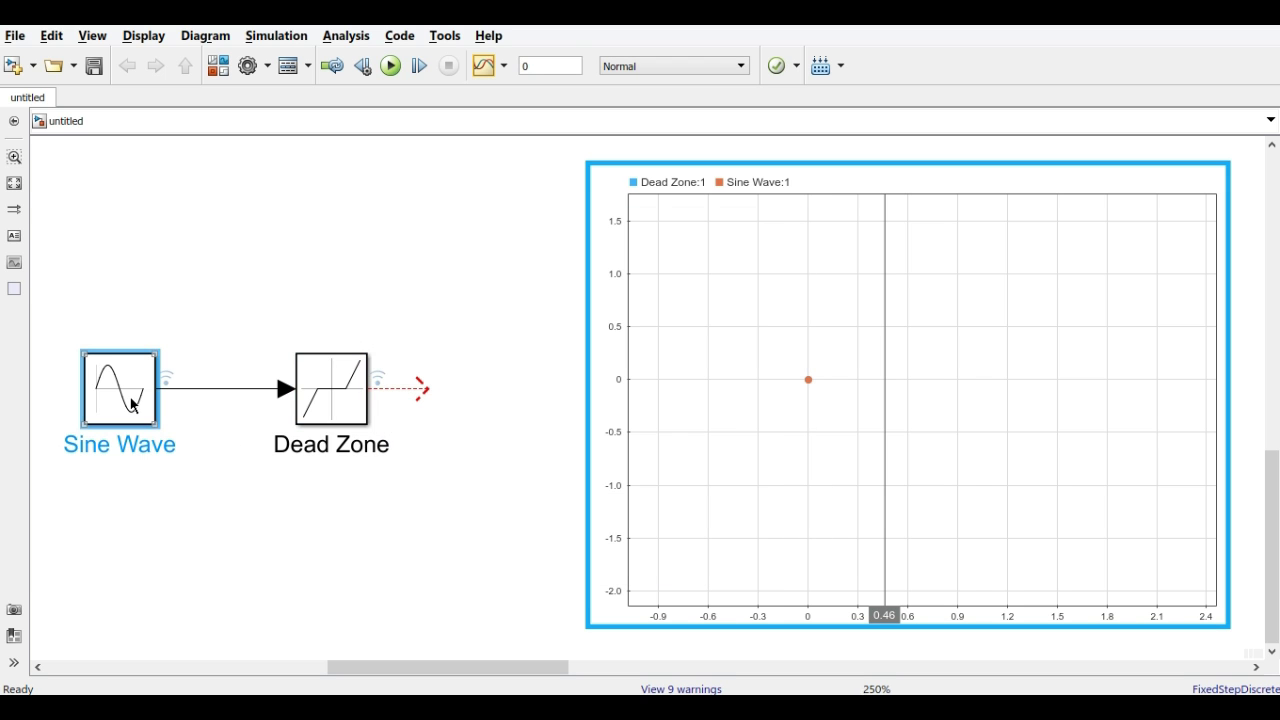
double_click(131, 404)
left_click_drag(594, 408, 598, 514)
double_click(263, 340)
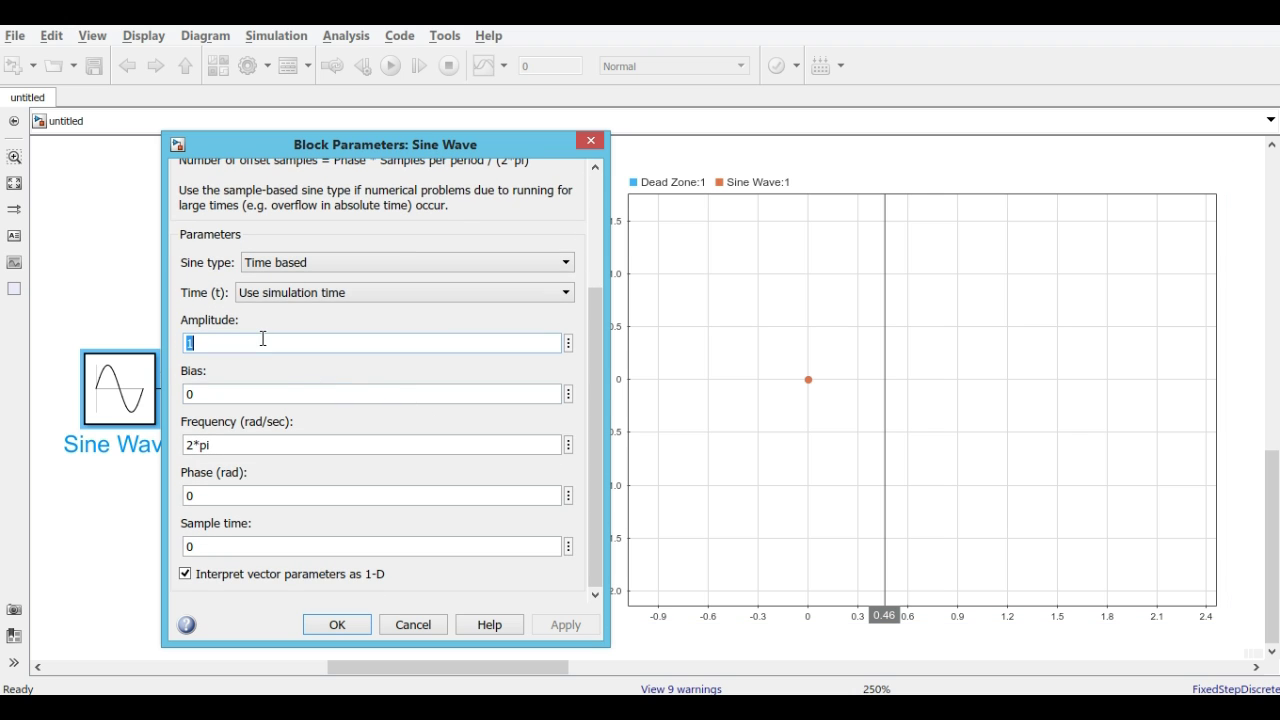
double_click(263, 447)
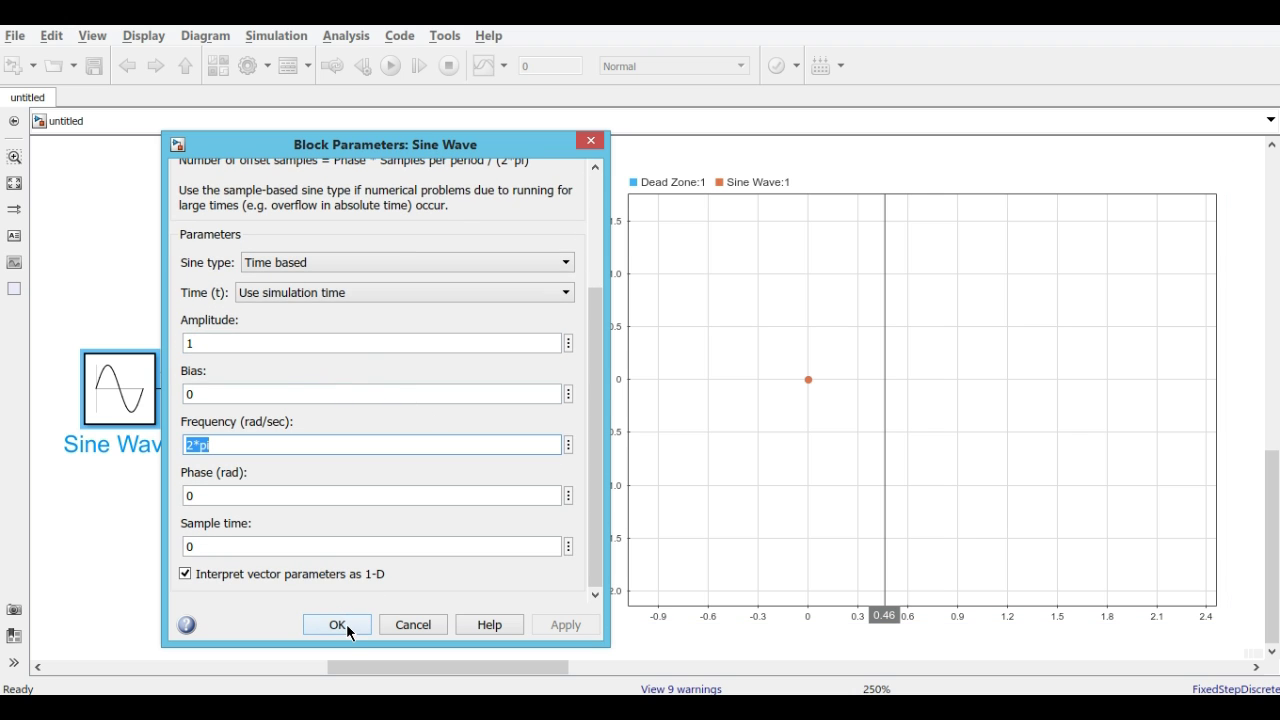
left_click(337, 624)
left_click(447, 521)
left_click(348, 410)
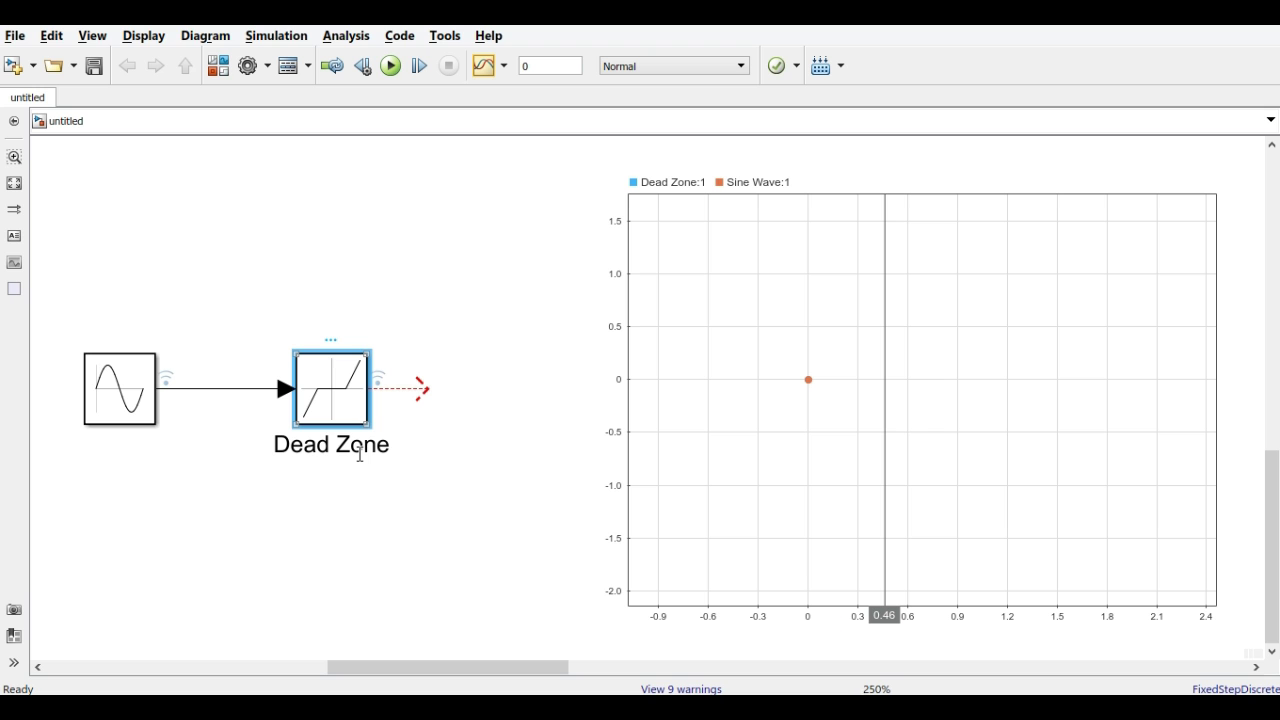
left_click(380, 563)
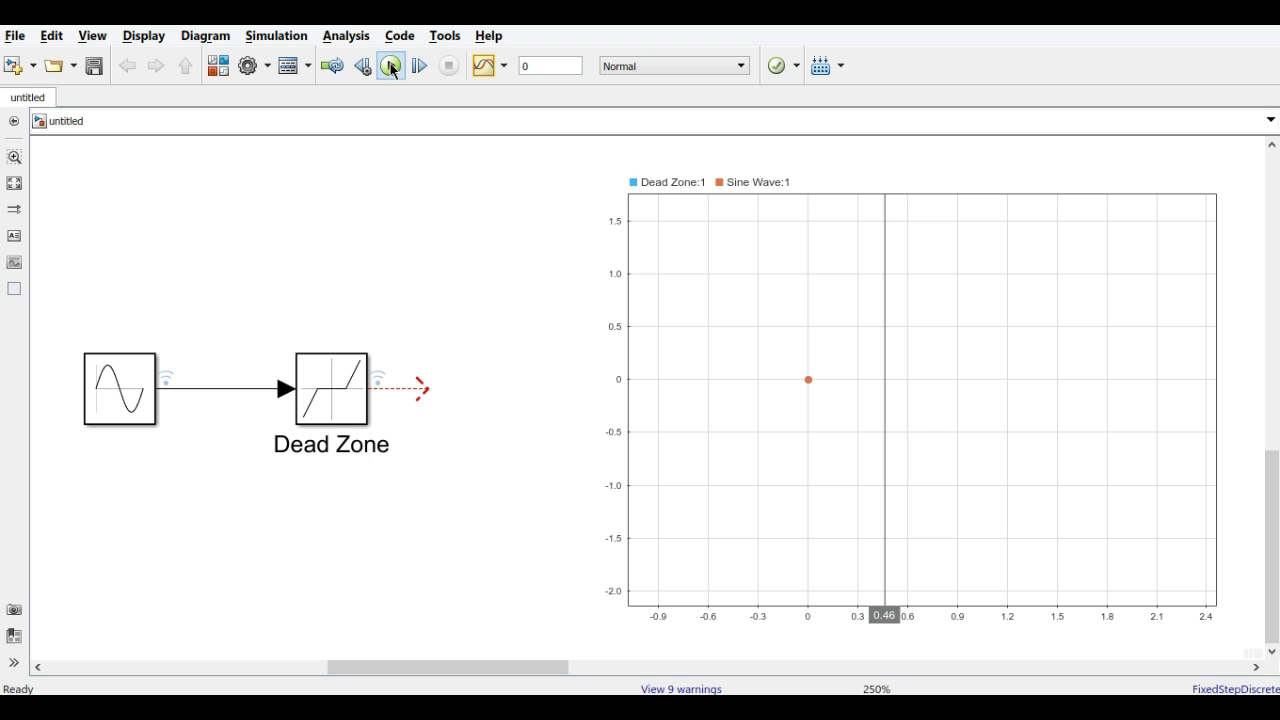
Step: Set the simulation stop time to 1, run the Dead Zone model and fit the scope plot to its signals
left_click(547, 66)
key("BackSpace")
type("1")
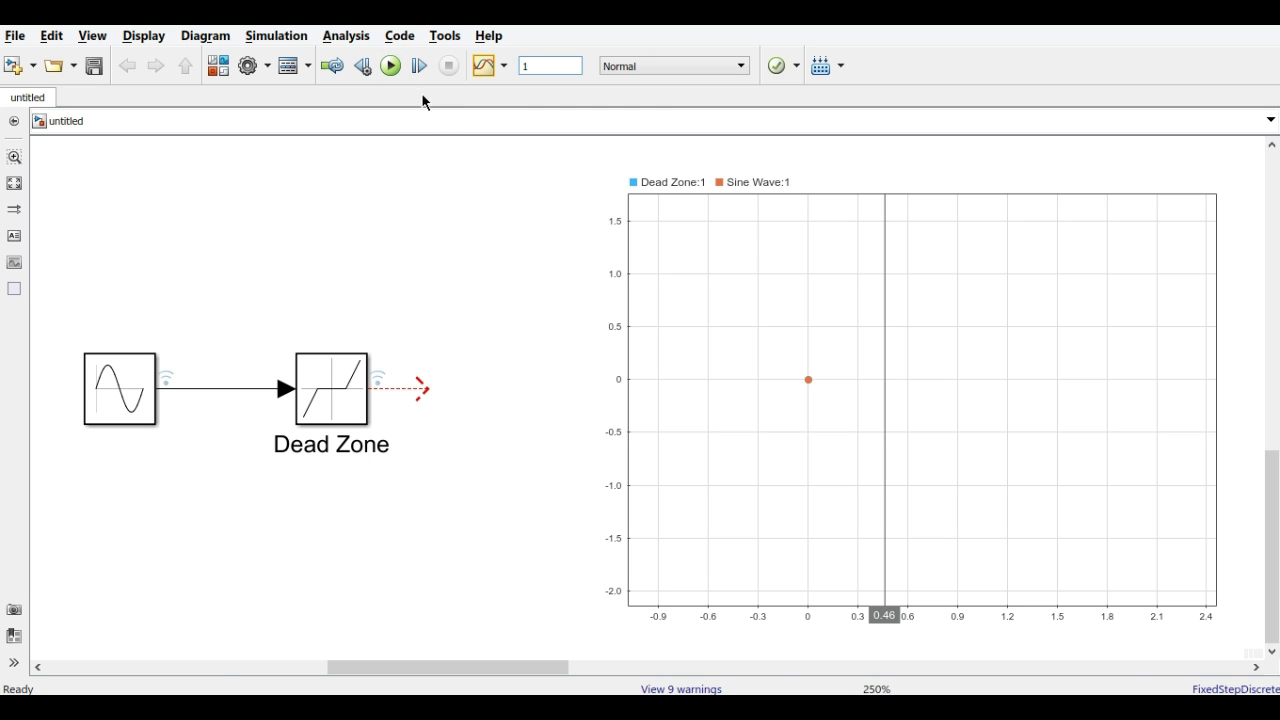
left_click(391, 66)
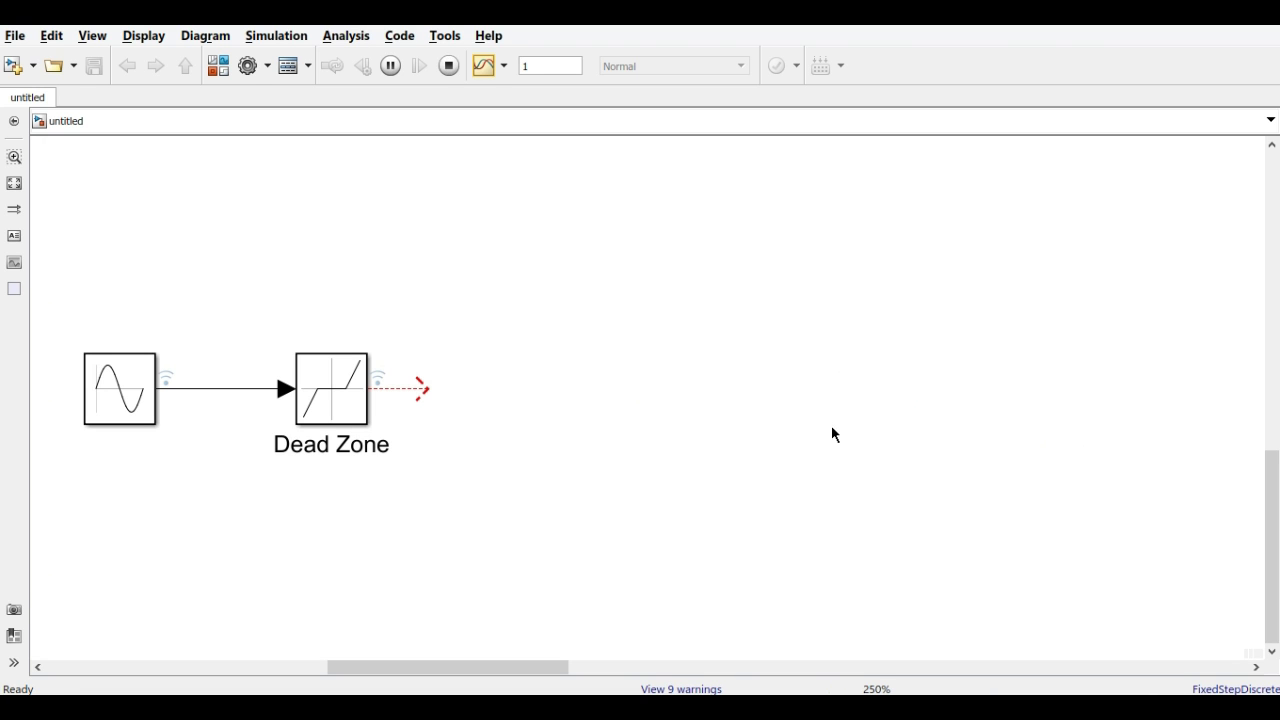
left_click(803, 446)
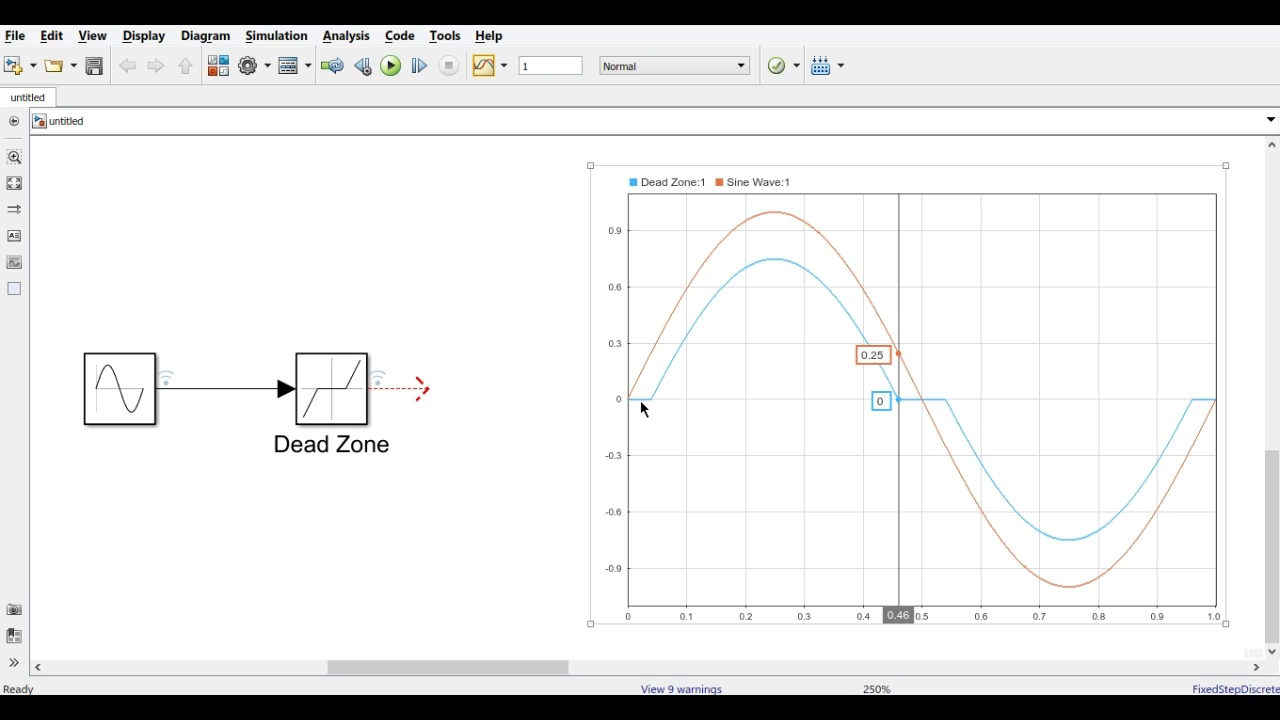
Step: Compare the Dead Zone output with the sine input by moving the data cursor to about 0.04 and 0.25 s
left_click(896, 385)
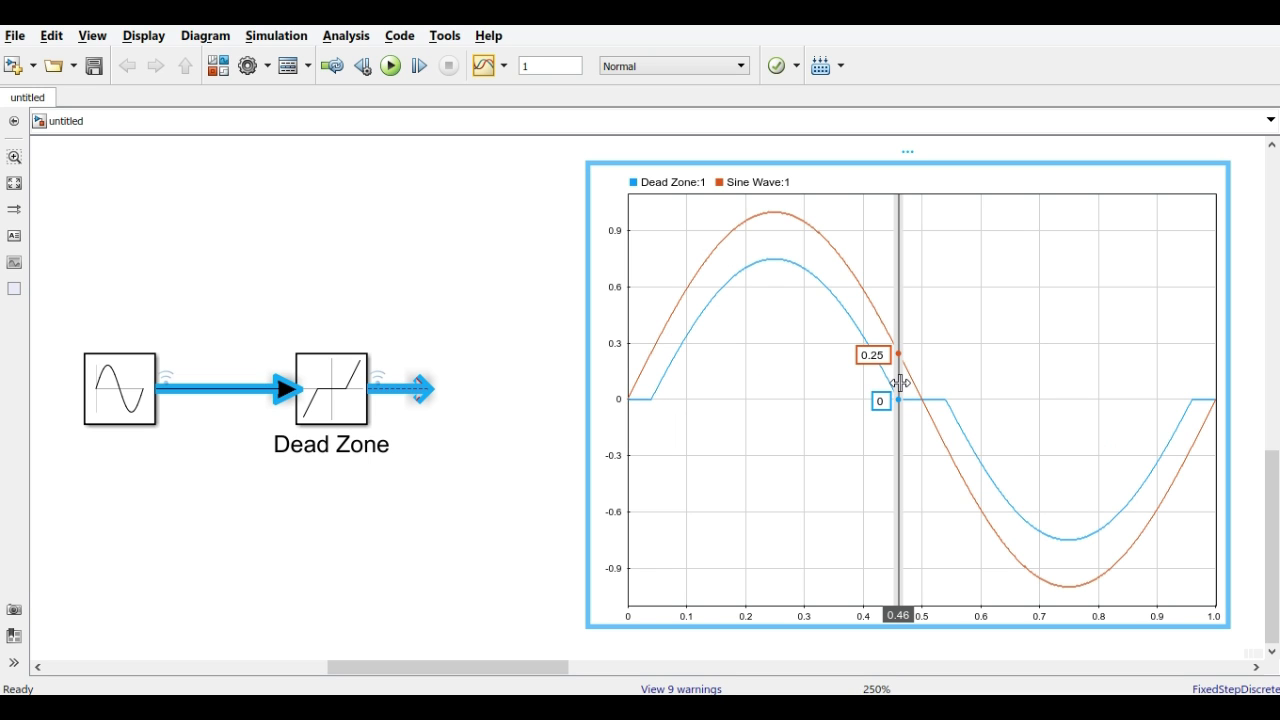
left_click_drag(896, 387, 651, 406)
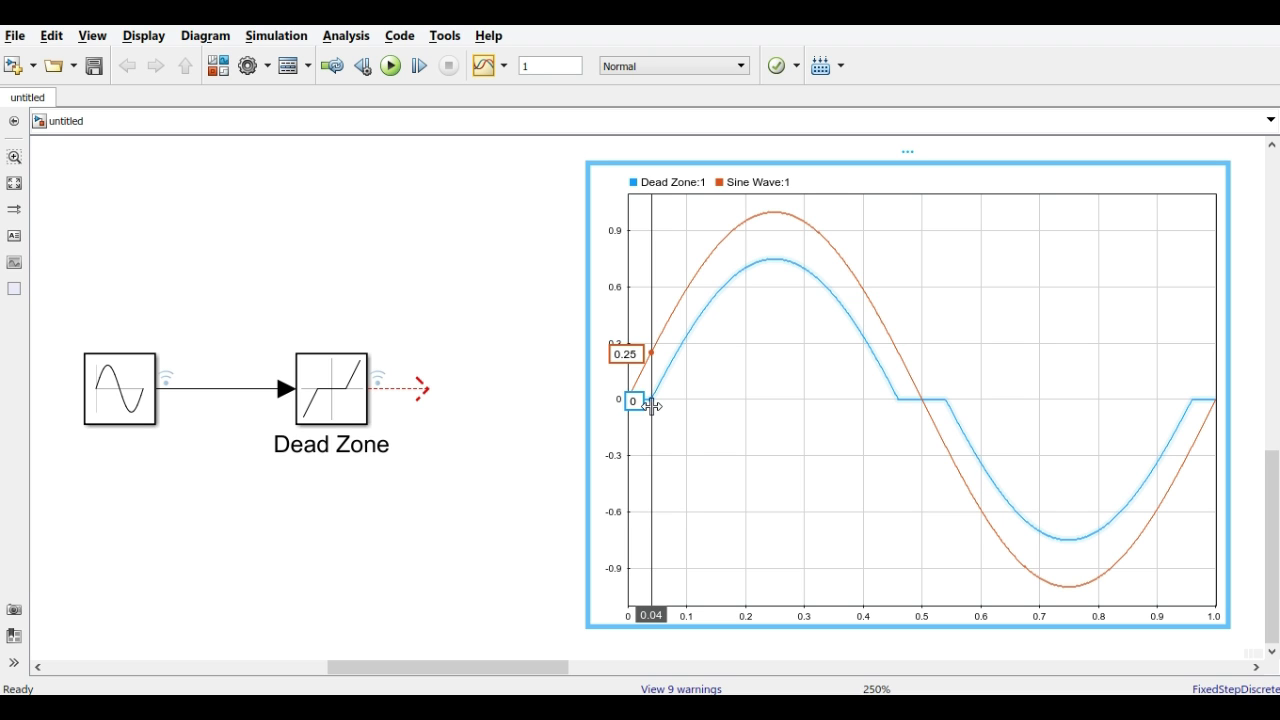
left_click_drag(651, 405, 773, 405)
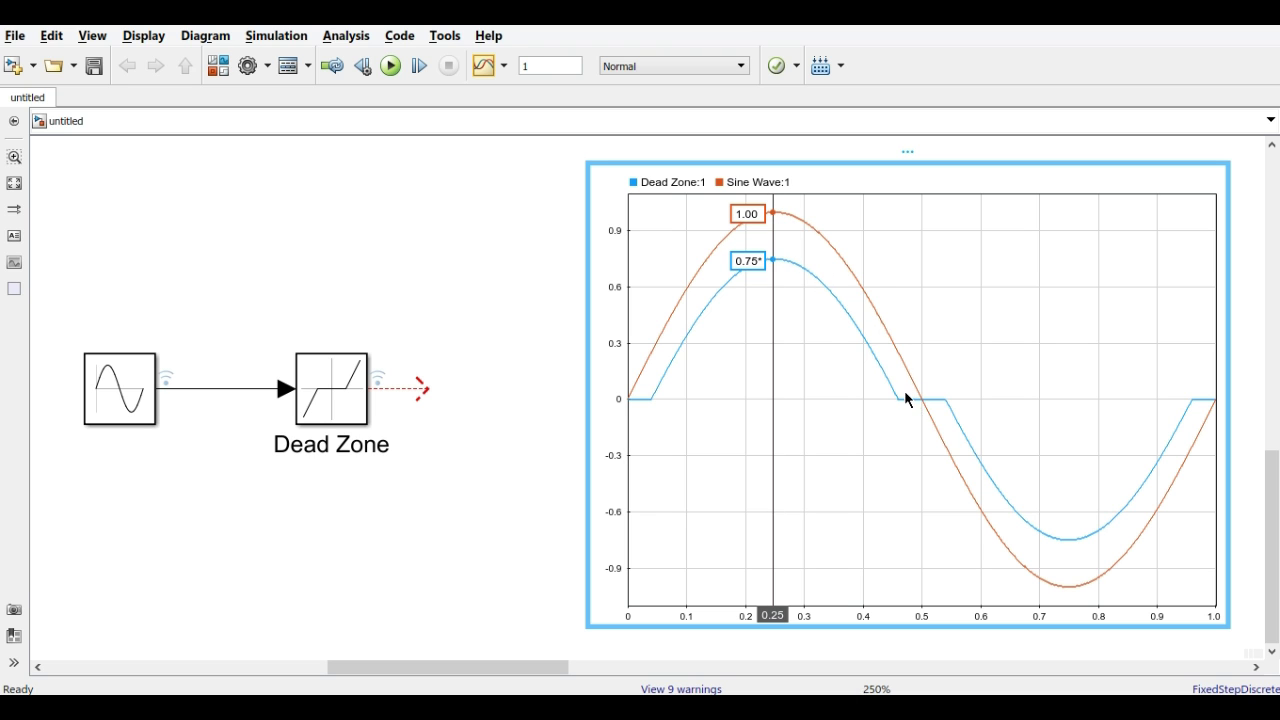
left_click_drag(772, 350, 771, 400)
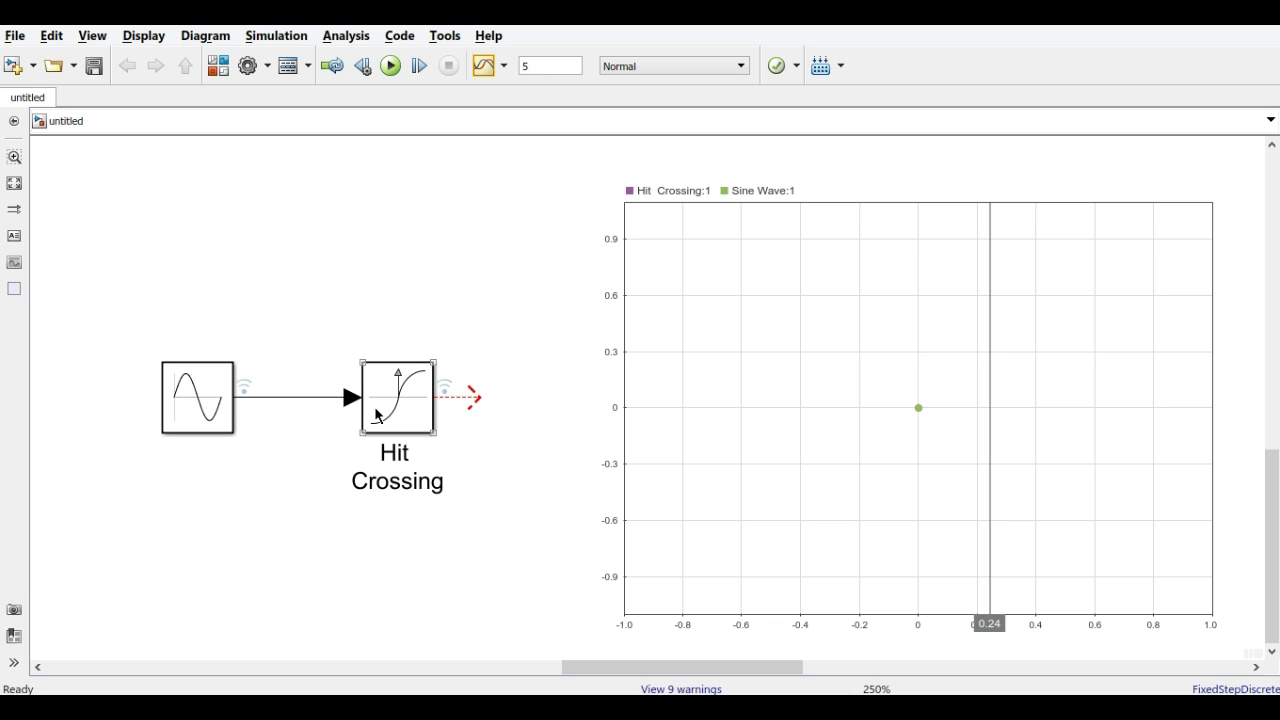
Step: Check the Hit Crossing block's offset and direction and its Sine Wave source's parameters, leaving both blocks unchanged
double_click(377, 415)
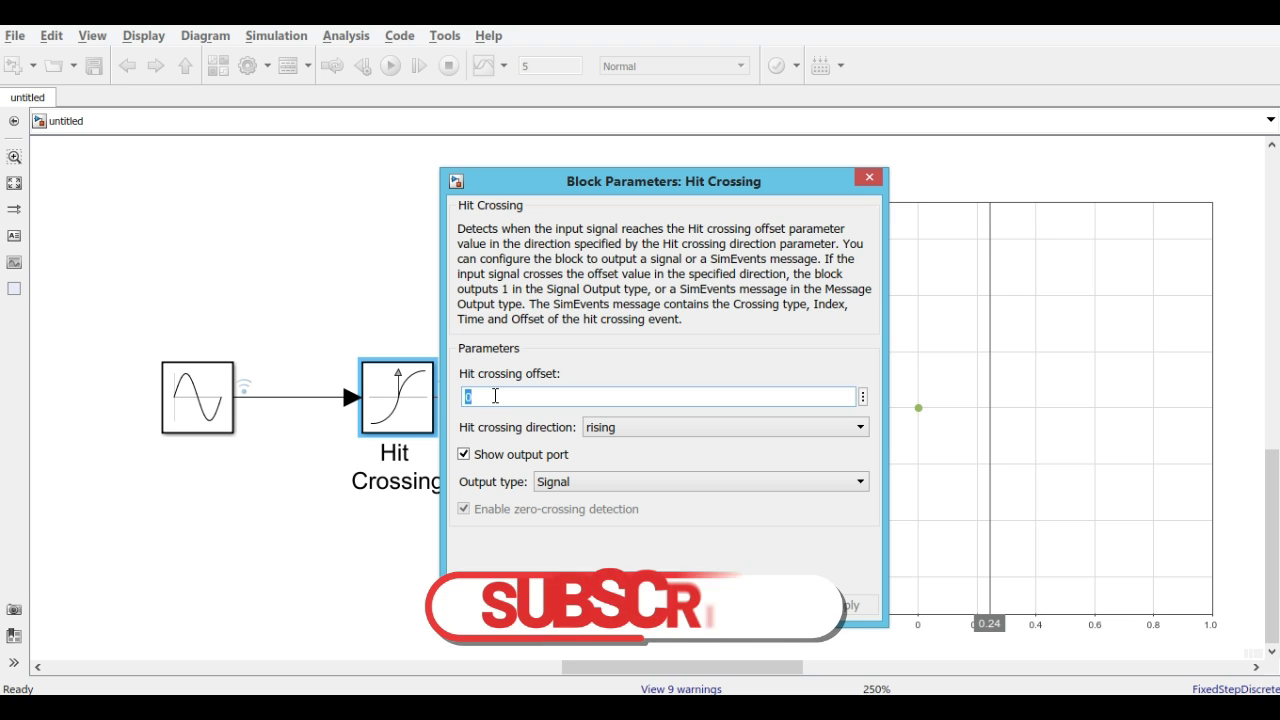
key("Return")
double_click(183, 395)
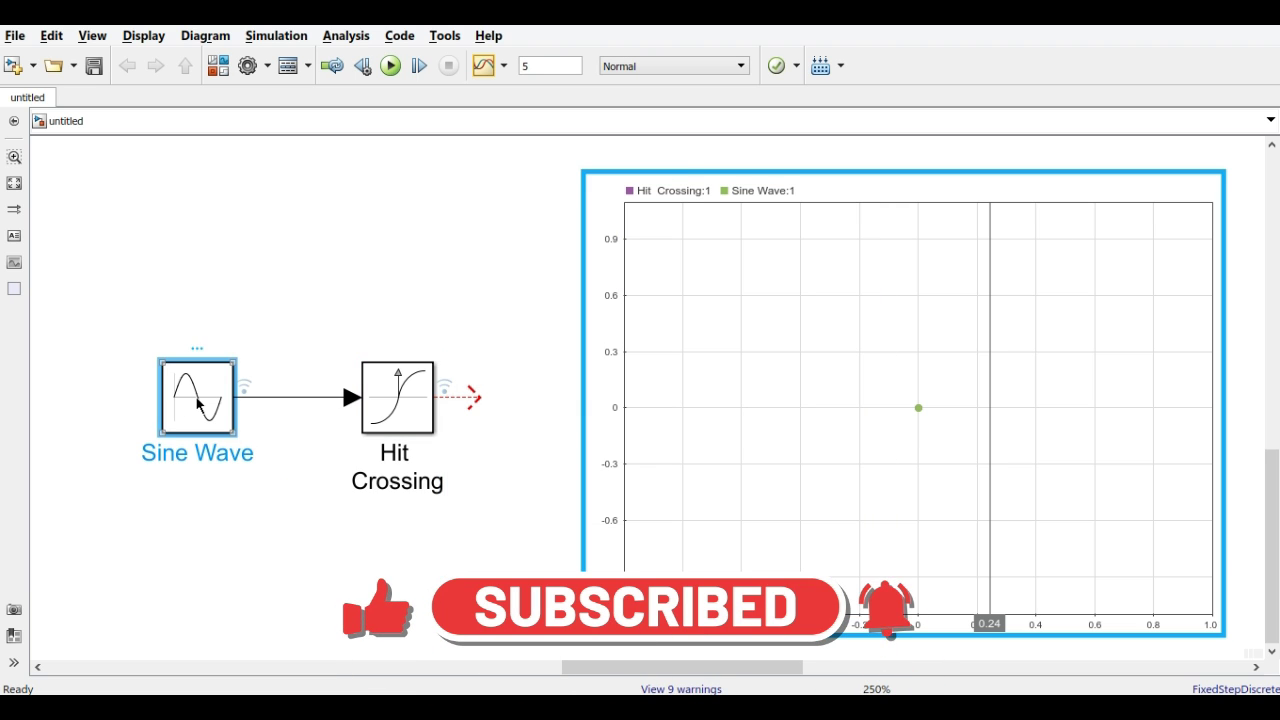
left_click_drag(676, 451, 677, 594)
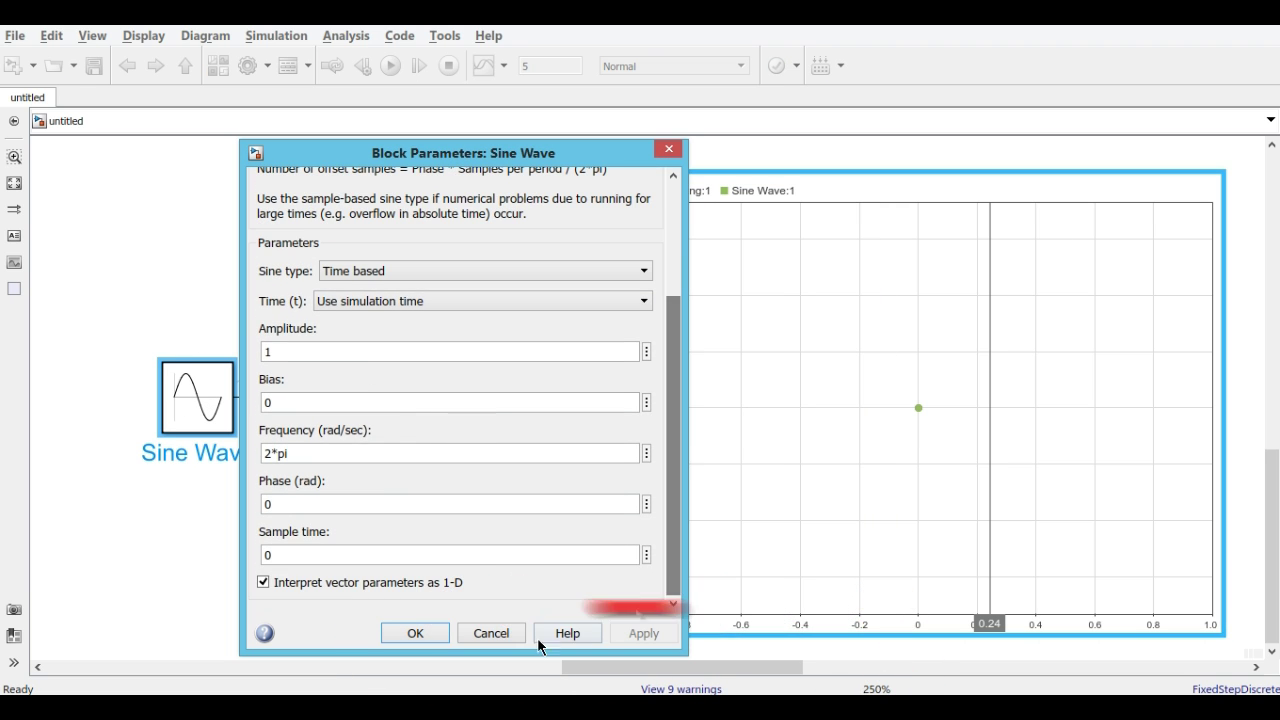
left_click(424, 632)
Step: Run the Hit Crossing model with the stop time of 5 and fit the scope plot to its signals
left_click(391, 66)
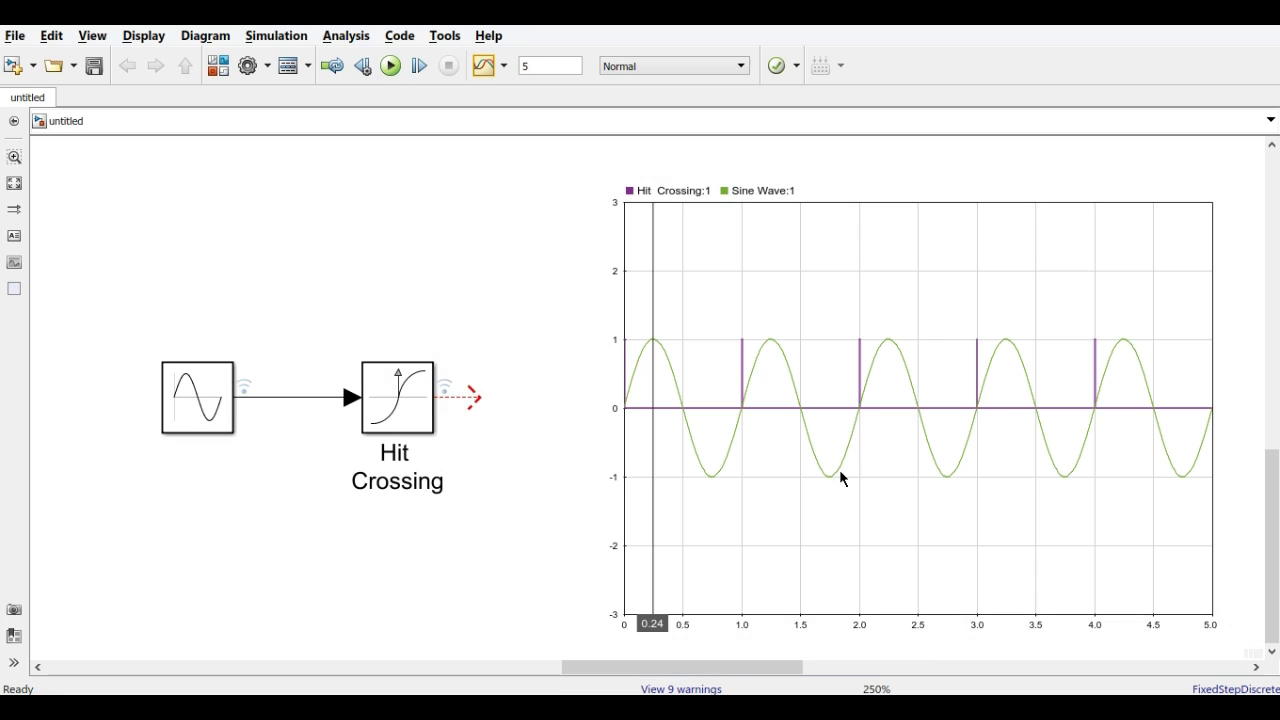
left_click(887, 372)
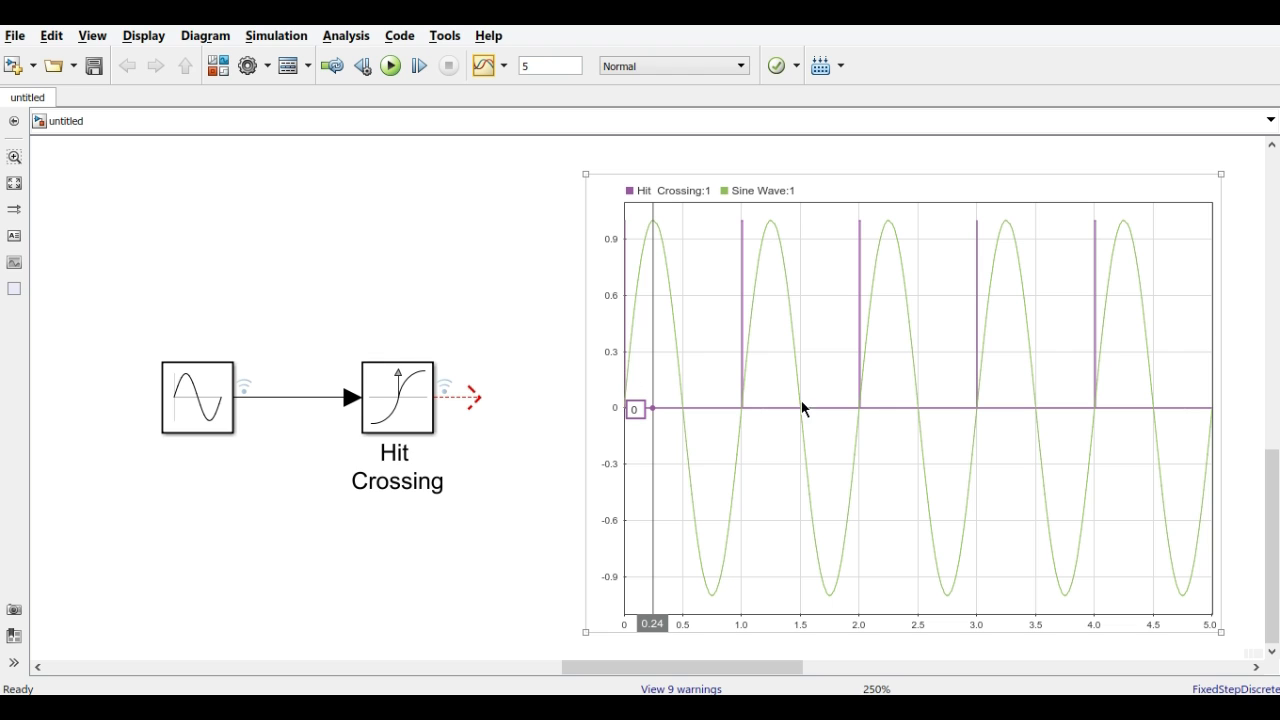
left_click(847, 401)
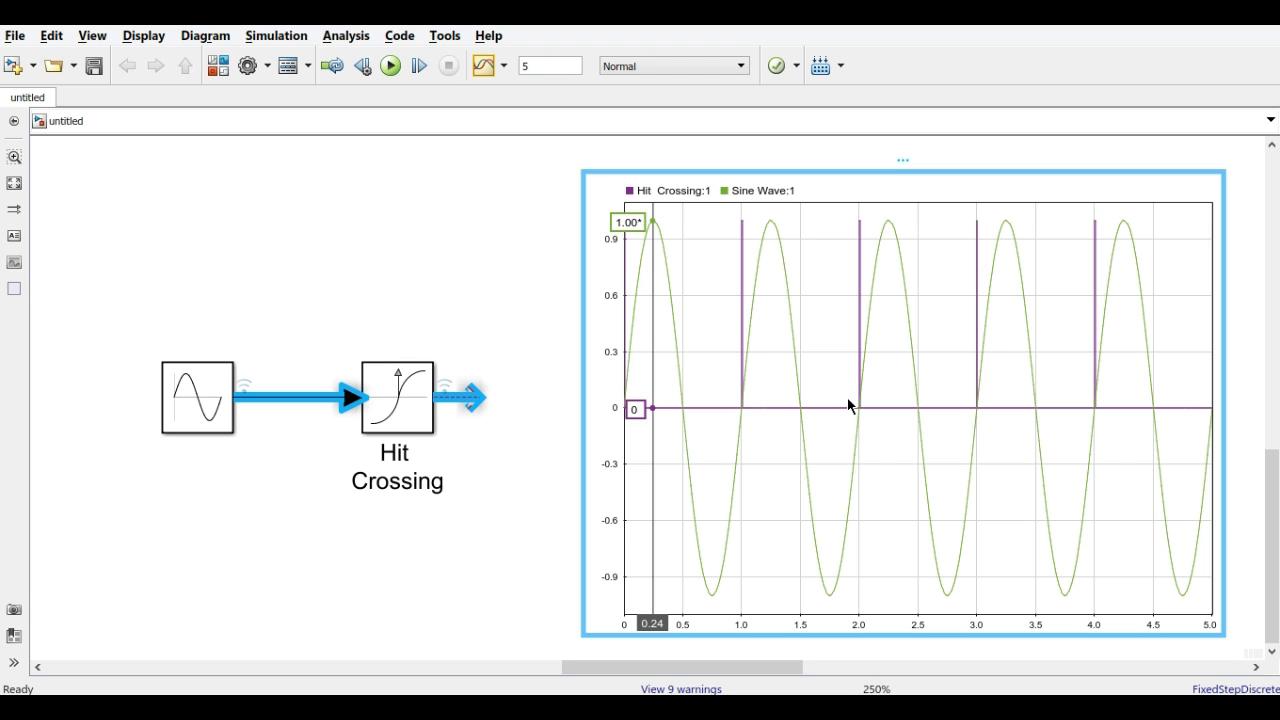
Step: Zoom the Hit Crossing scope in time around the rising zero crossing at 2 s to inspect the output pulse
right_click(845, 376)
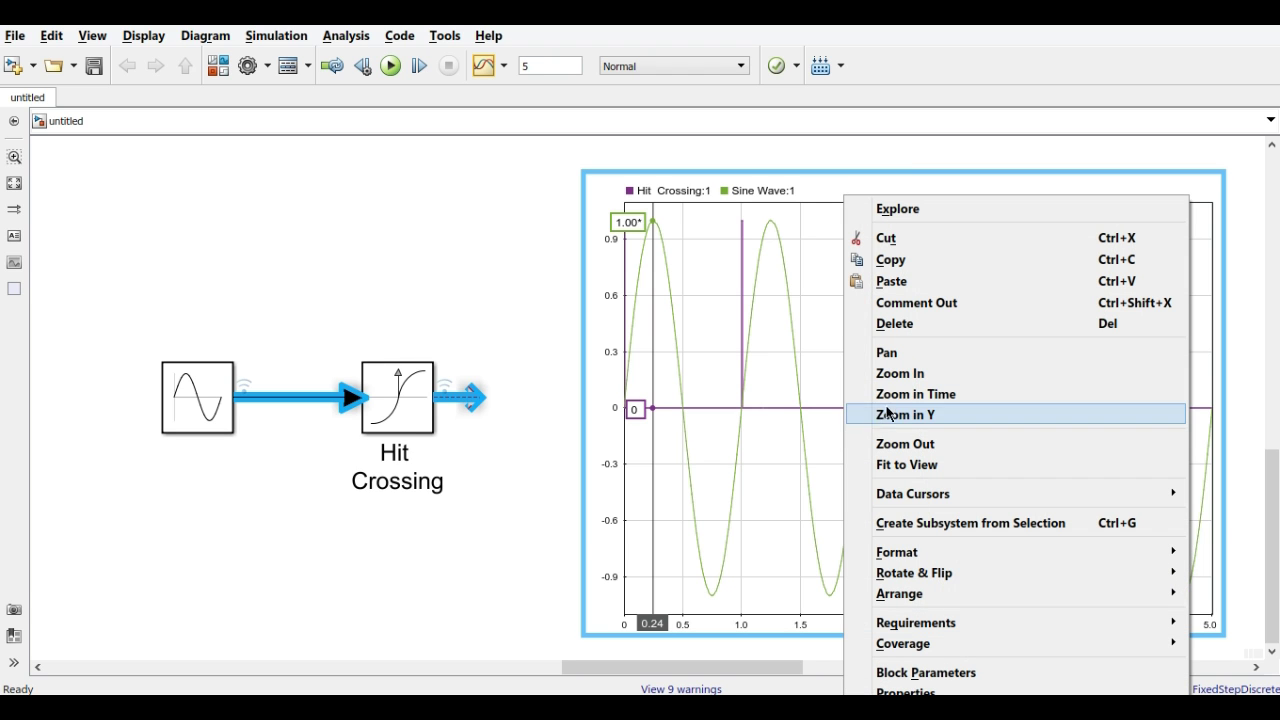
left_click(930, 394)
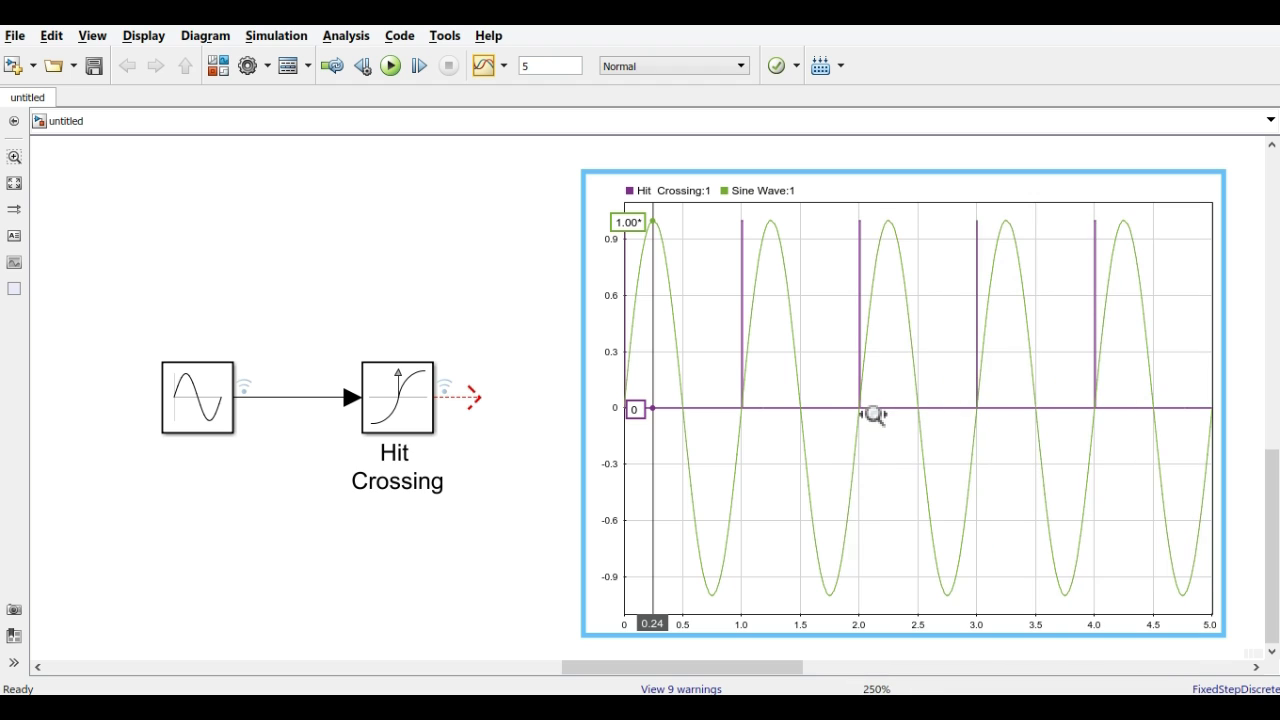
left_click_drag(841, 413, 869, 413)
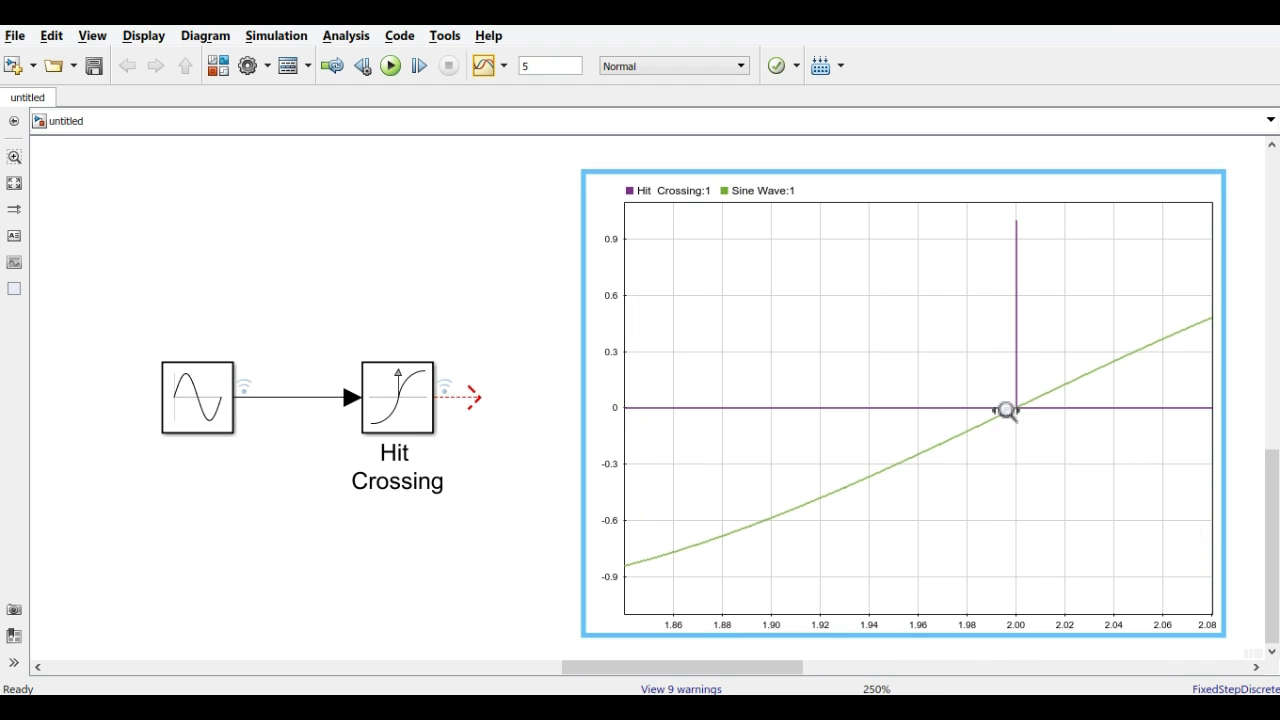
left_click_drag(999, 409, 1029, 408)
left_click_drag(874, 408, 953, 401)
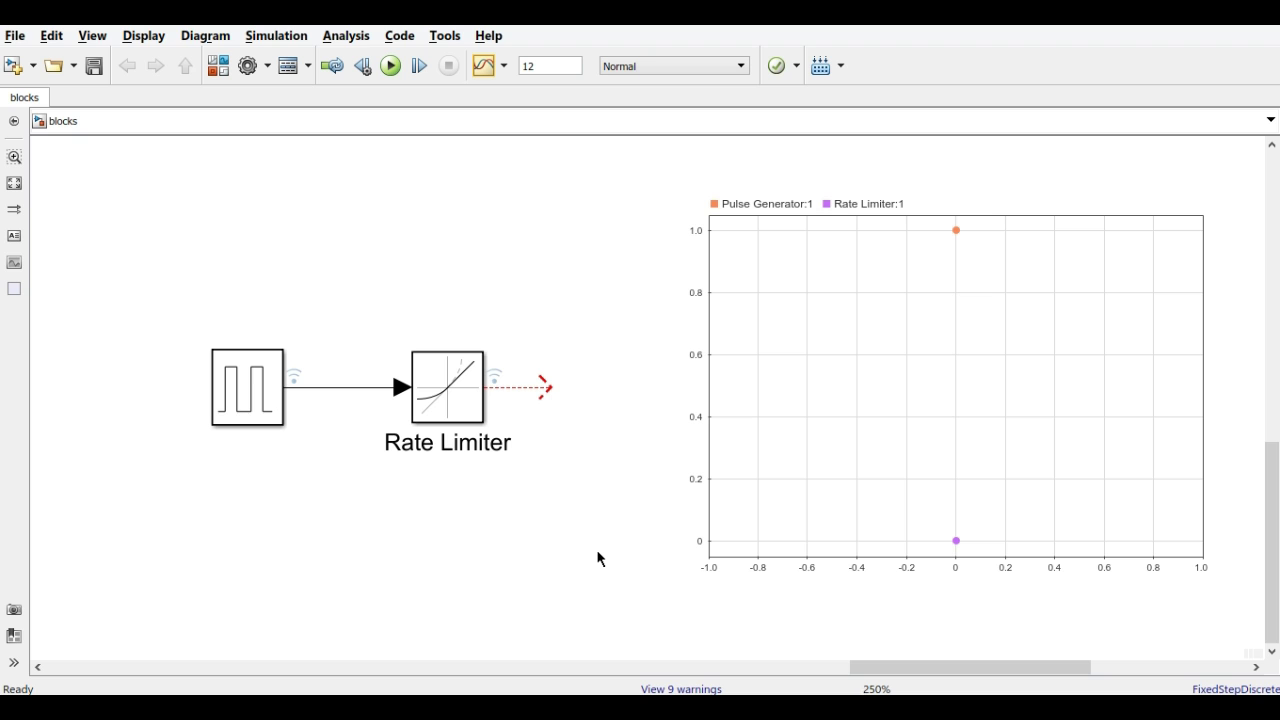
Step: Check the rising and falling slew rates in the Rate Limiter block's parameters, leaving them unchanged
left_click(714, 426)
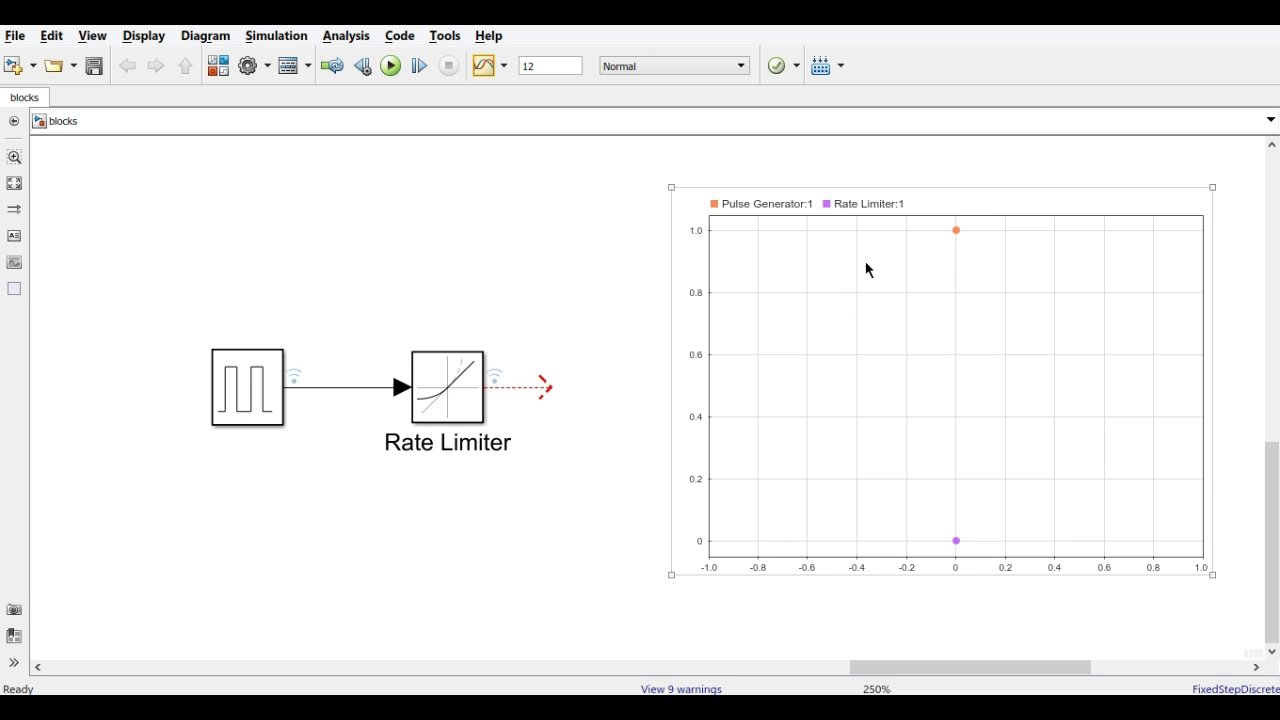
left_click(558, 514)
double_click(451, 404)
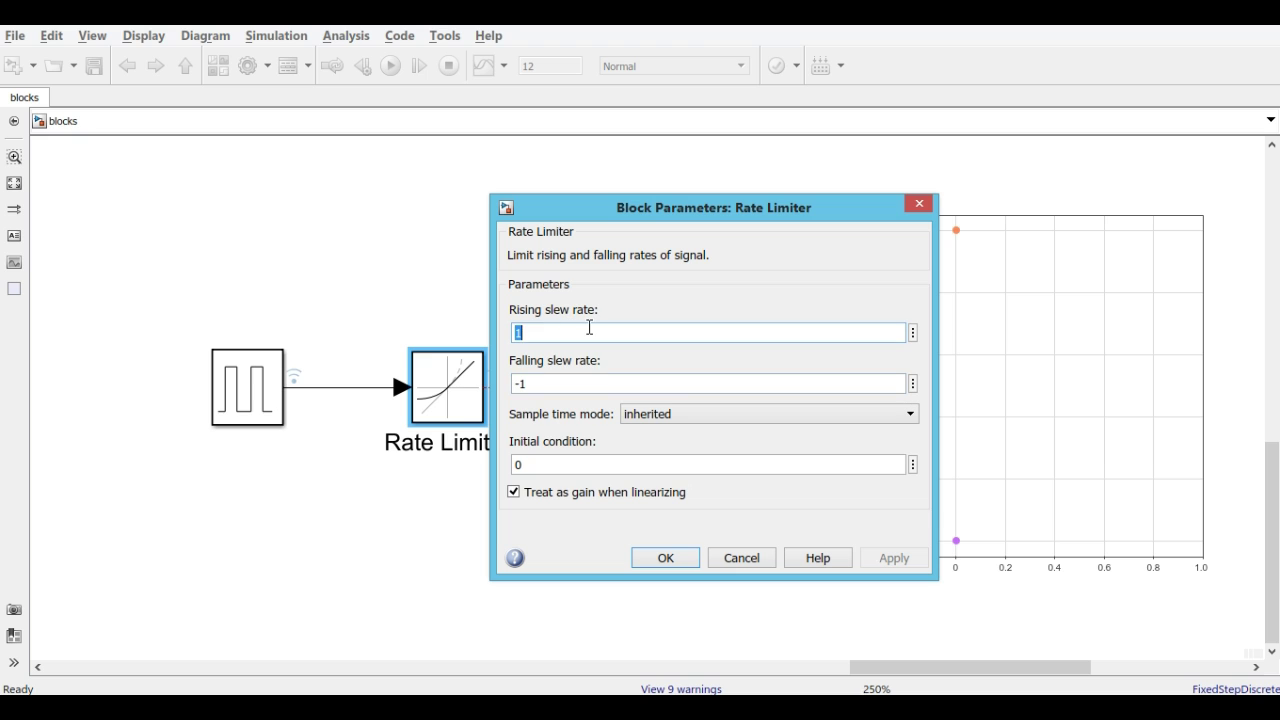
double_click(560, 383)
left_click(666, 558)
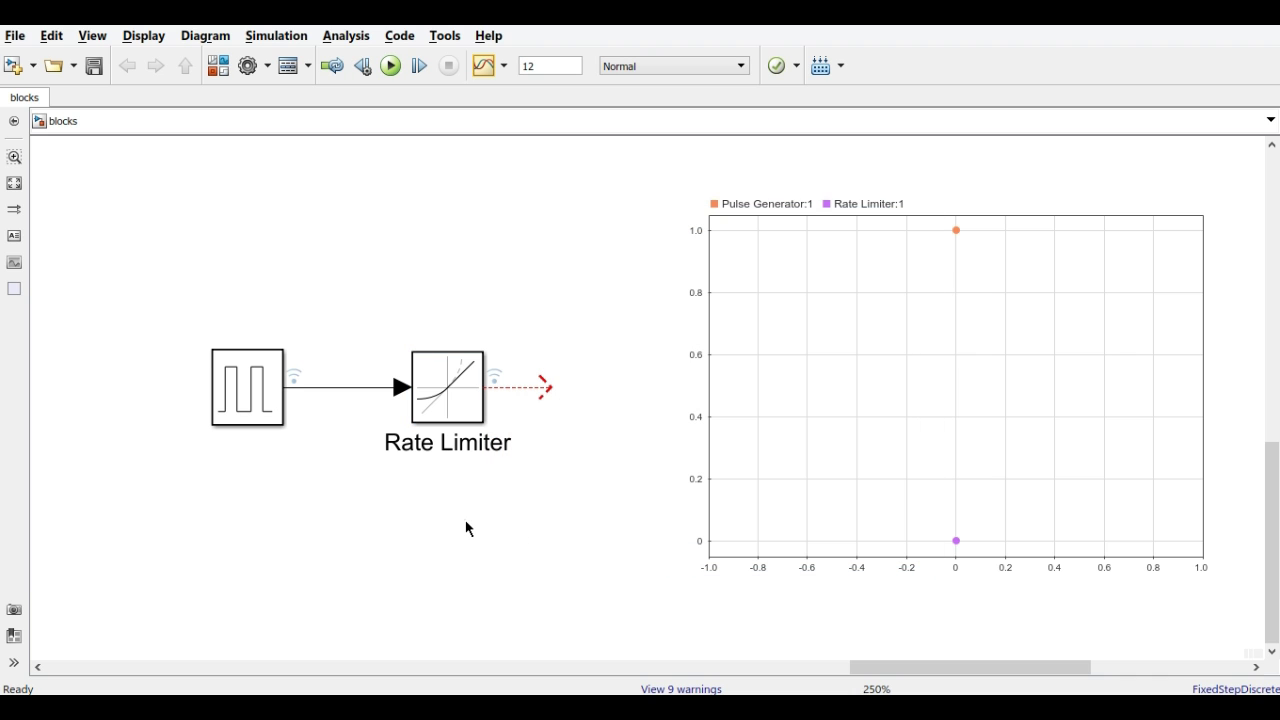
Step: Check the Pulse Generator block's amplitude, period and pulse width, leaving them unchanged
double_click(254, 400)
left_click_drag(716, 455, 716, 541)
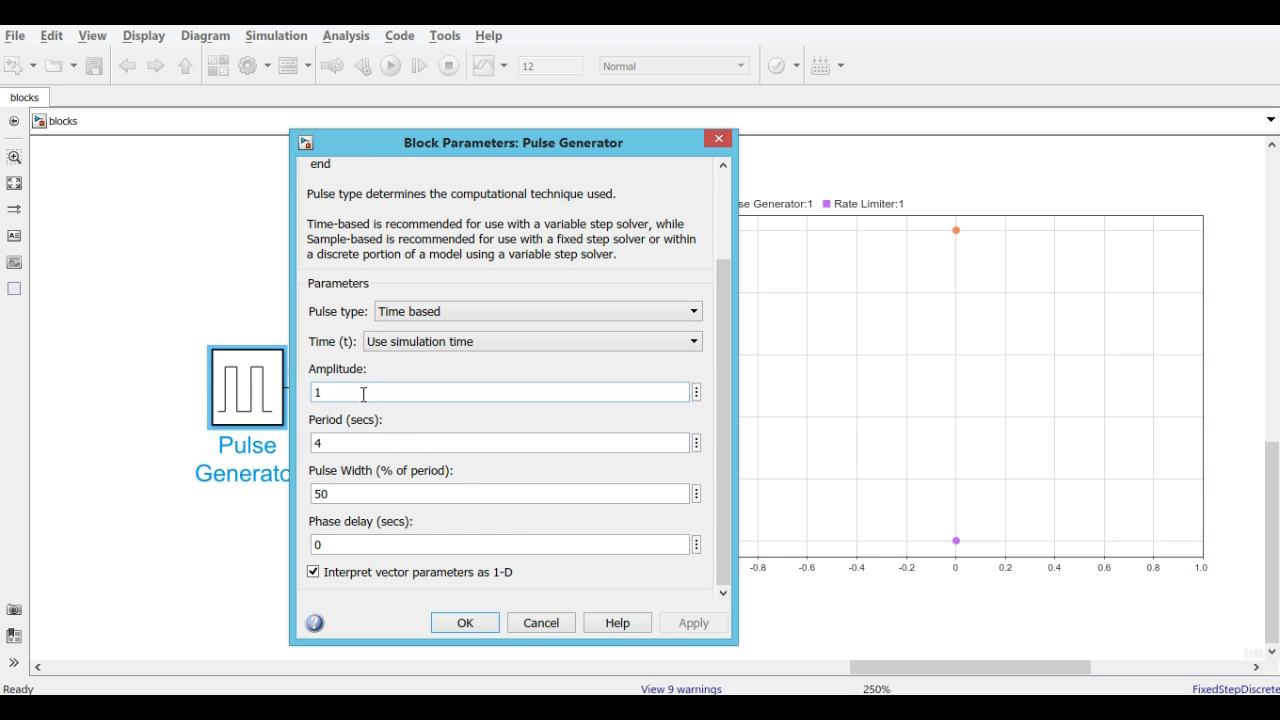
left_click(357, 444)
left_click(357, 492)
left_click(455, 618)
Step: Run the Rate Limiter model with the stop time of 12 and select its scope
left_click(388, 72)
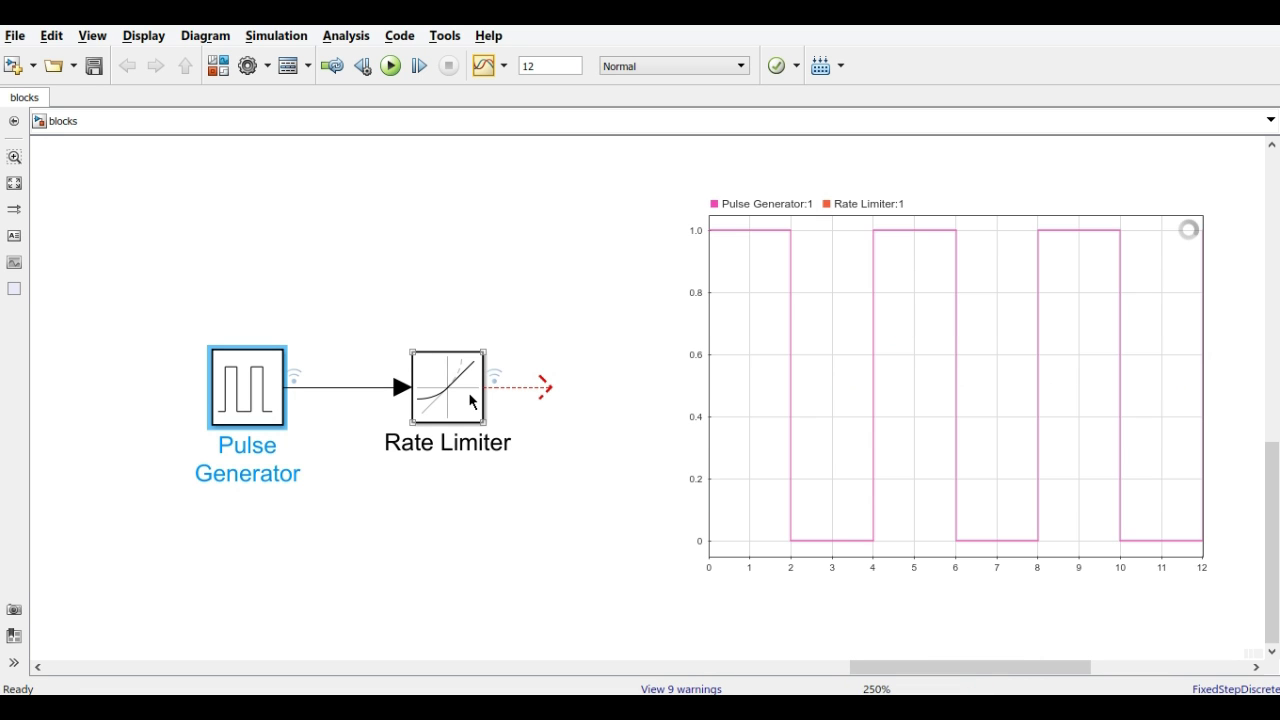
left_click(903, 391)
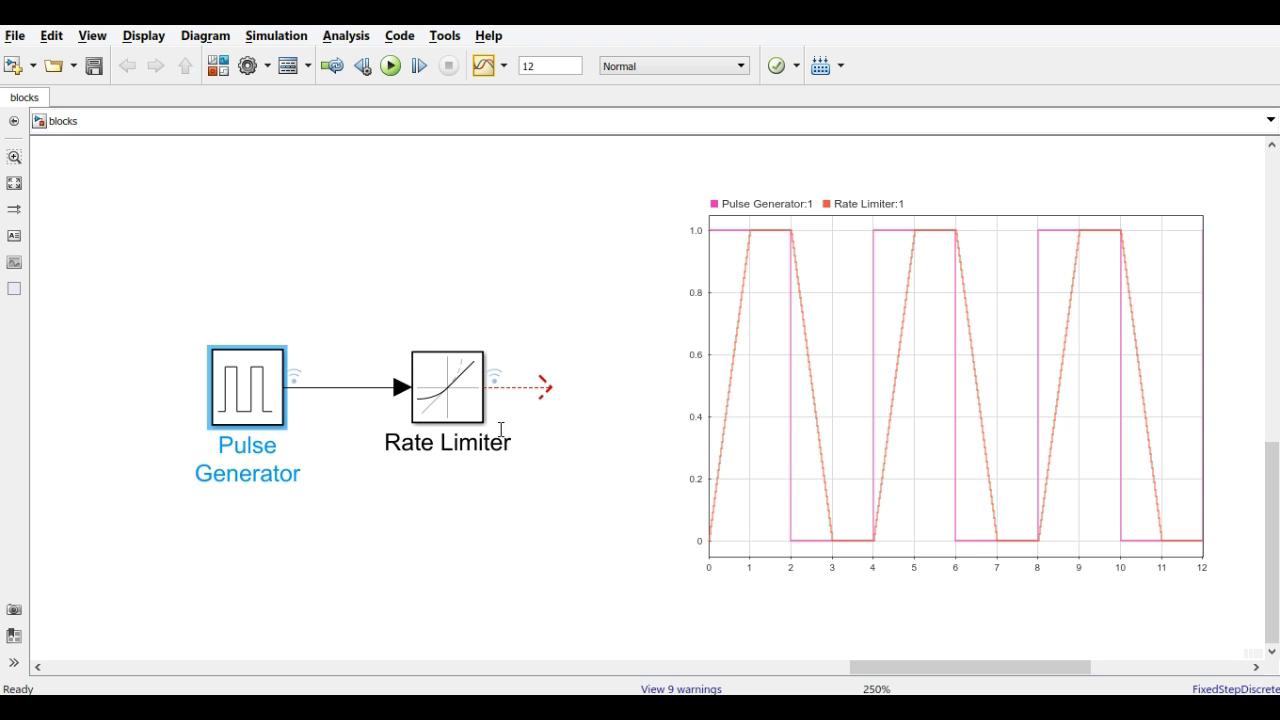
Step: Set the Rate Limiter's rising slew rate to 0.5 and falling slew rate to -1, and rerun the simulation
left_click(450, 381)
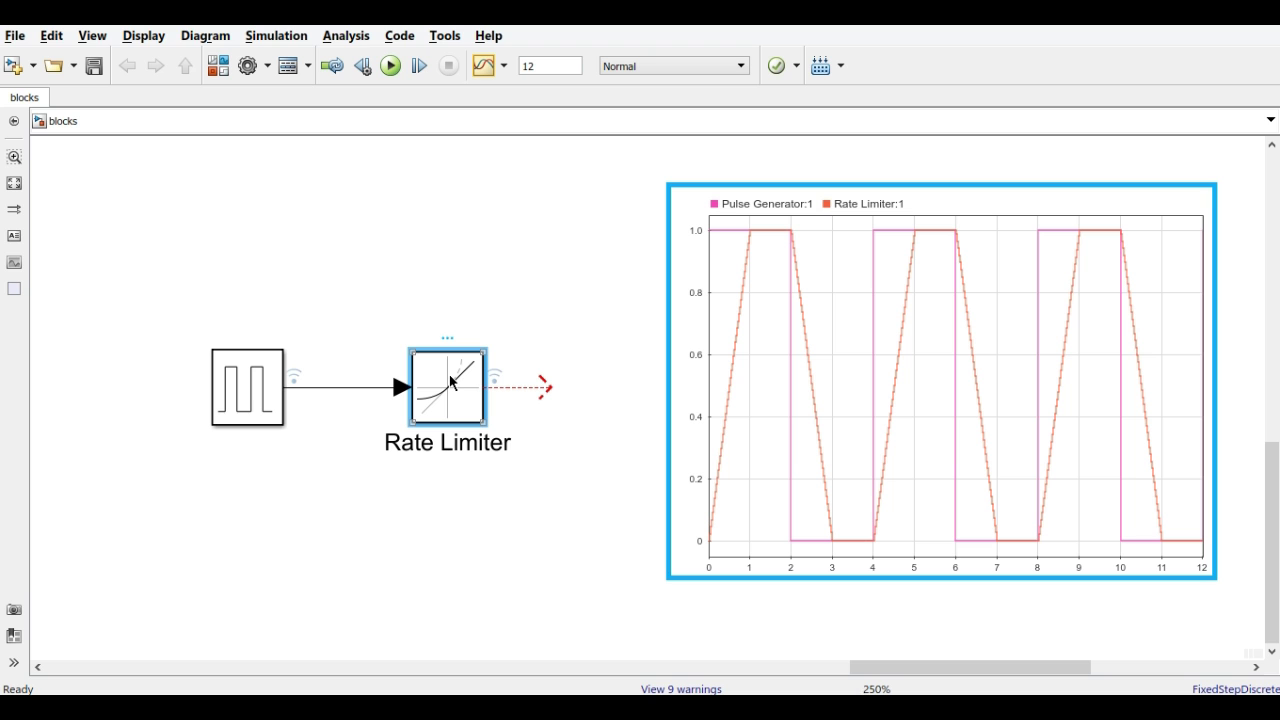
double_click(450, 381)
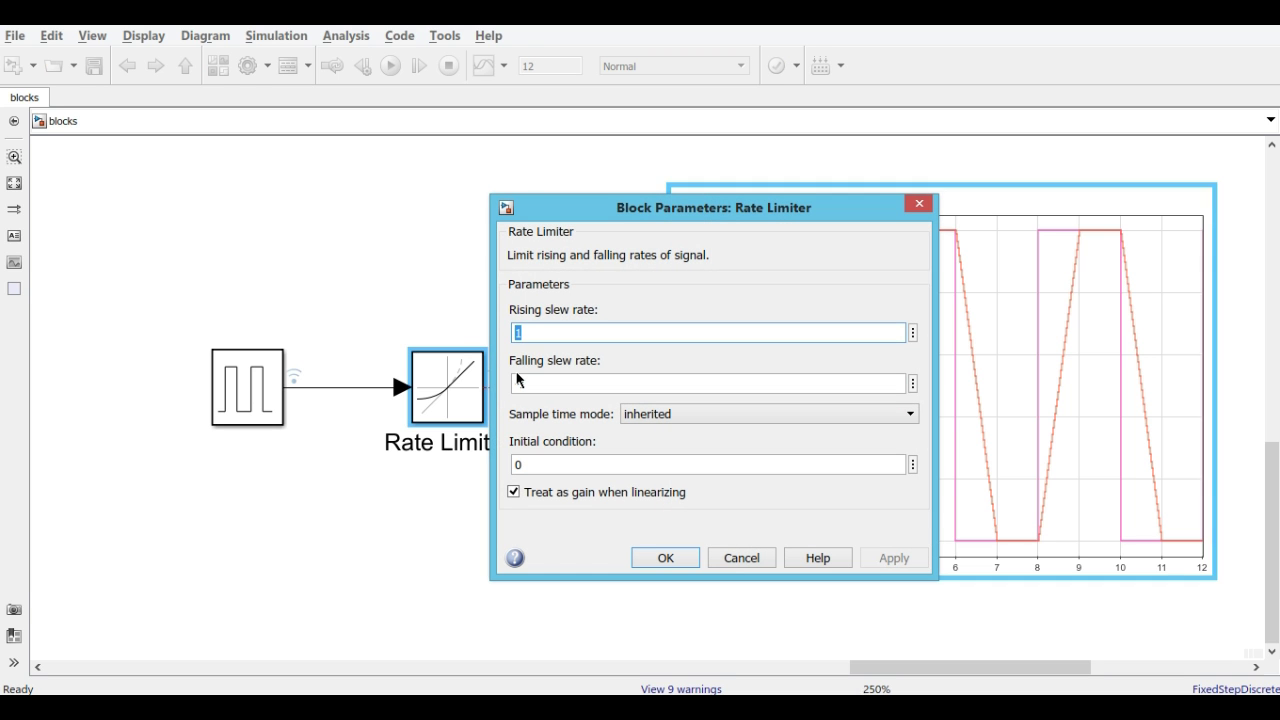
type("0.5")
double_click(533, 383)
type("-1")
key("Return")
left_click(426, 143)
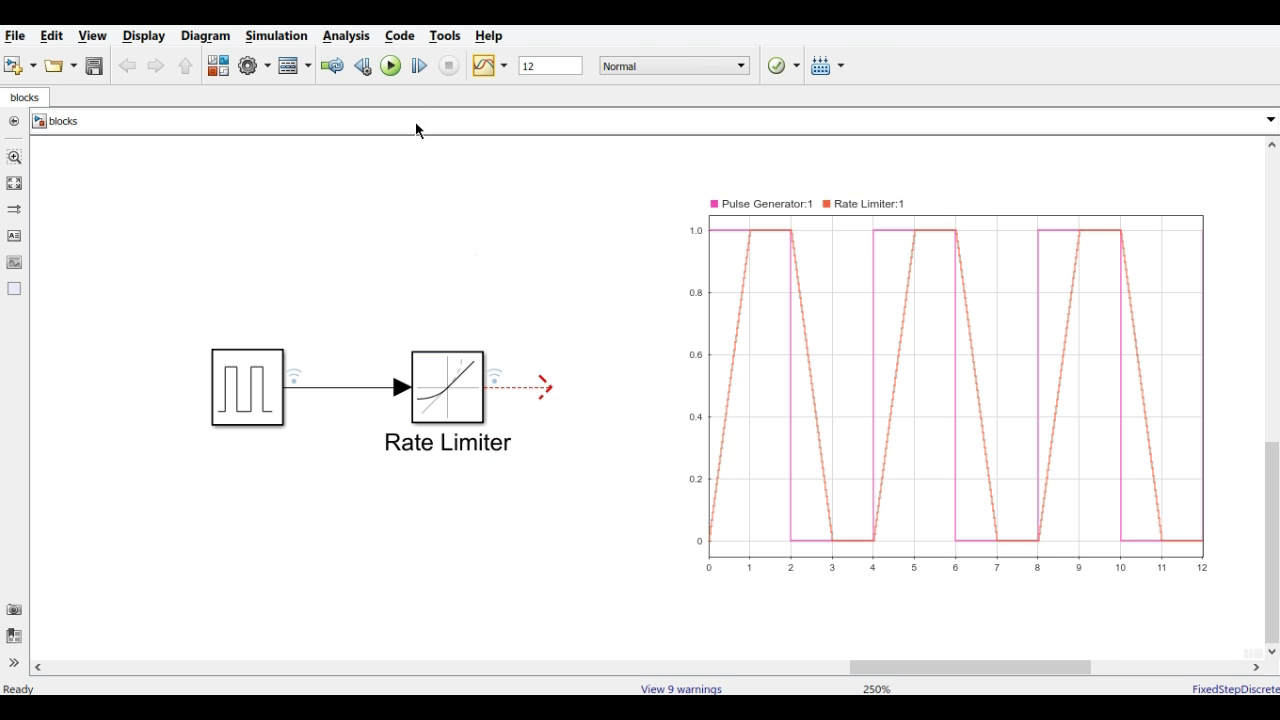
left_click(393, 70)
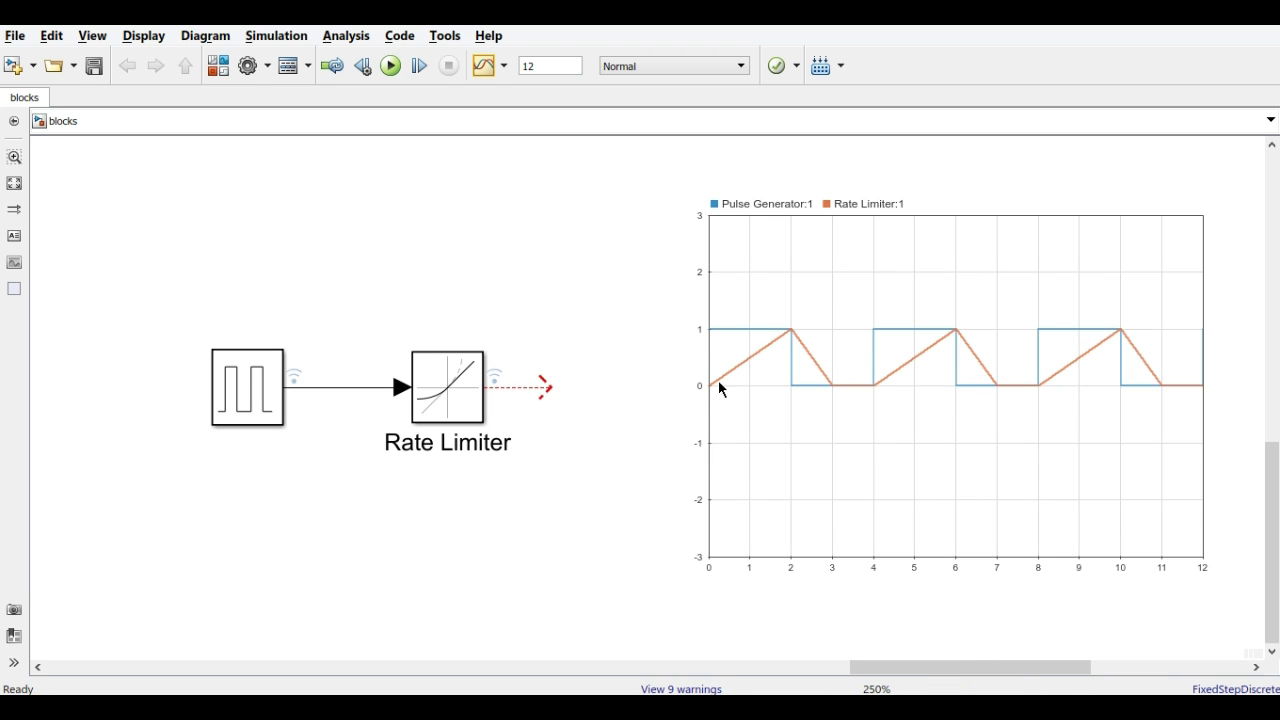
Step: Fit the Rate Limiter scope's axes to the pulse input and rate-limited output signals
left_click(722, 390)
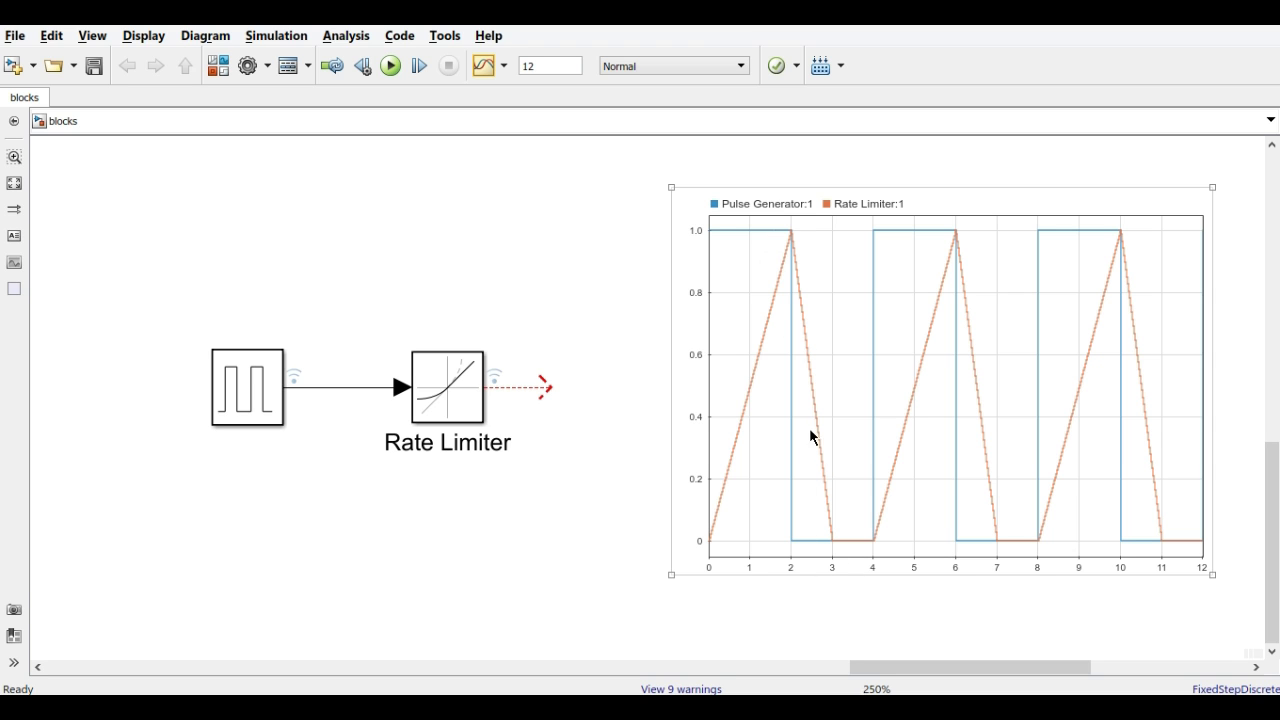
left_click(641, 469)
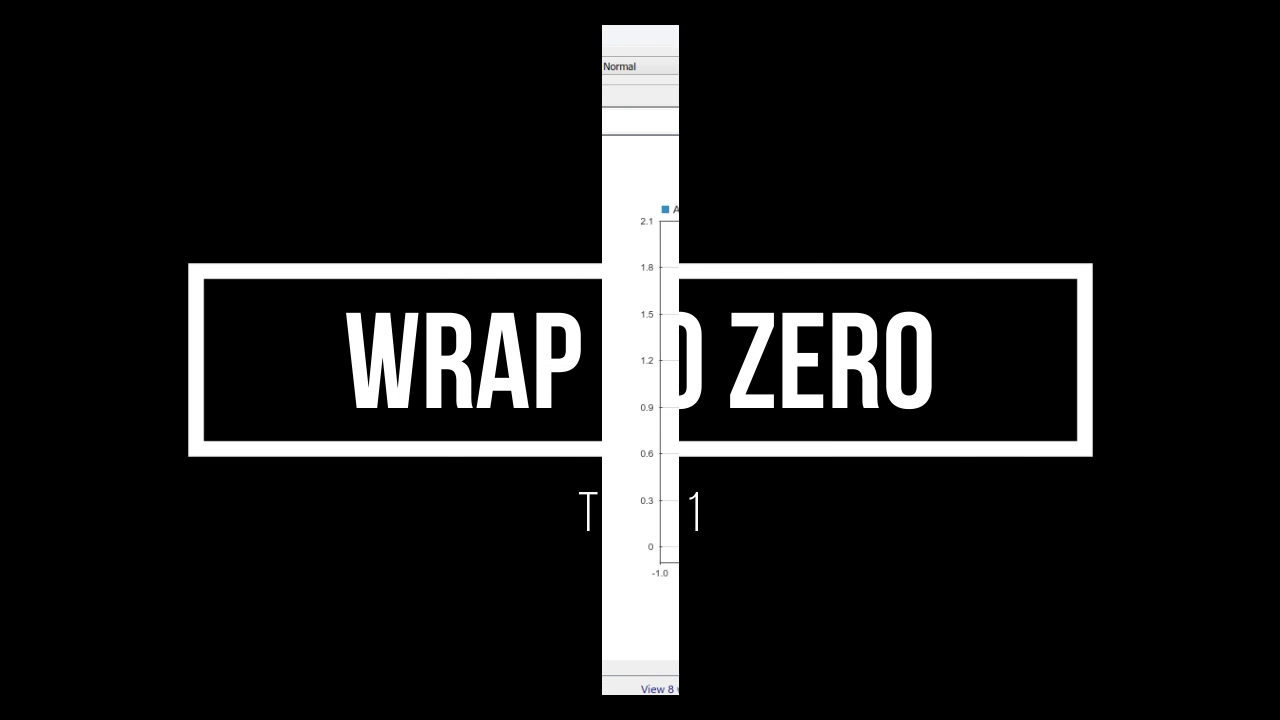
Step: Check the Wrap To Zero block's parameters and close them without changes
left_click(444, 407)
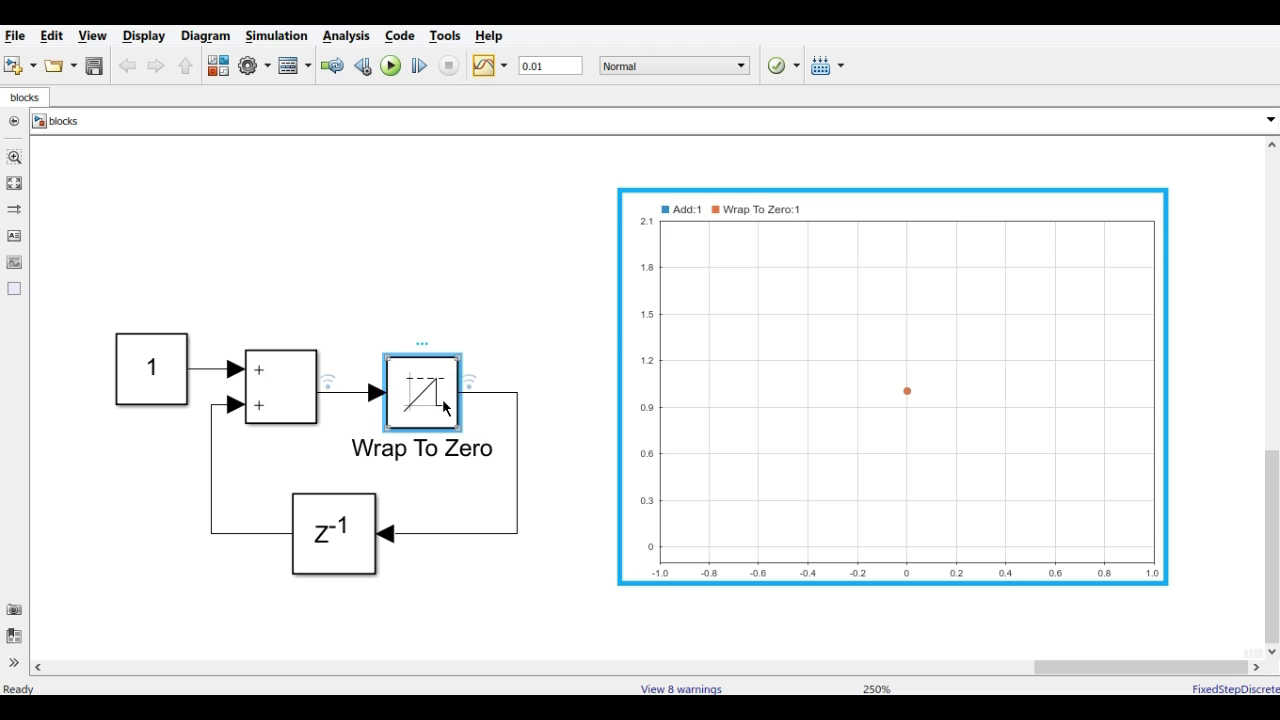
left_click(543, 316)
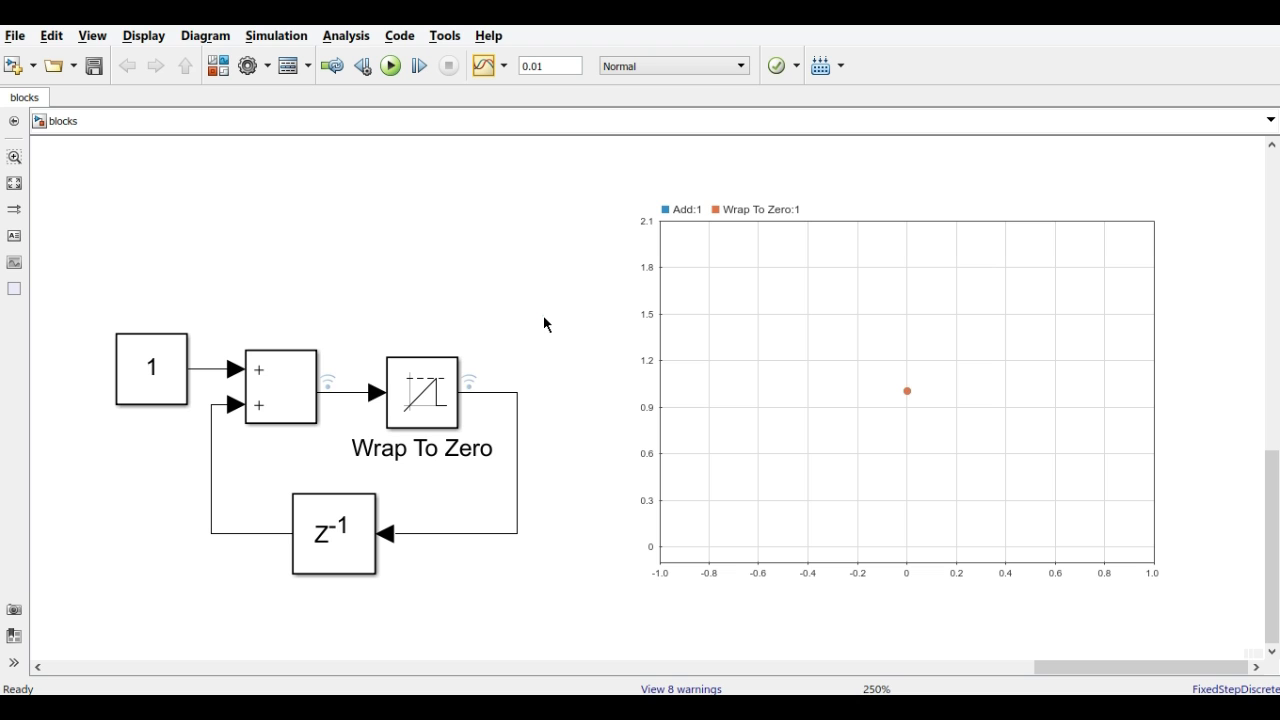
double_click(450, 427)
left_click(645, 500)
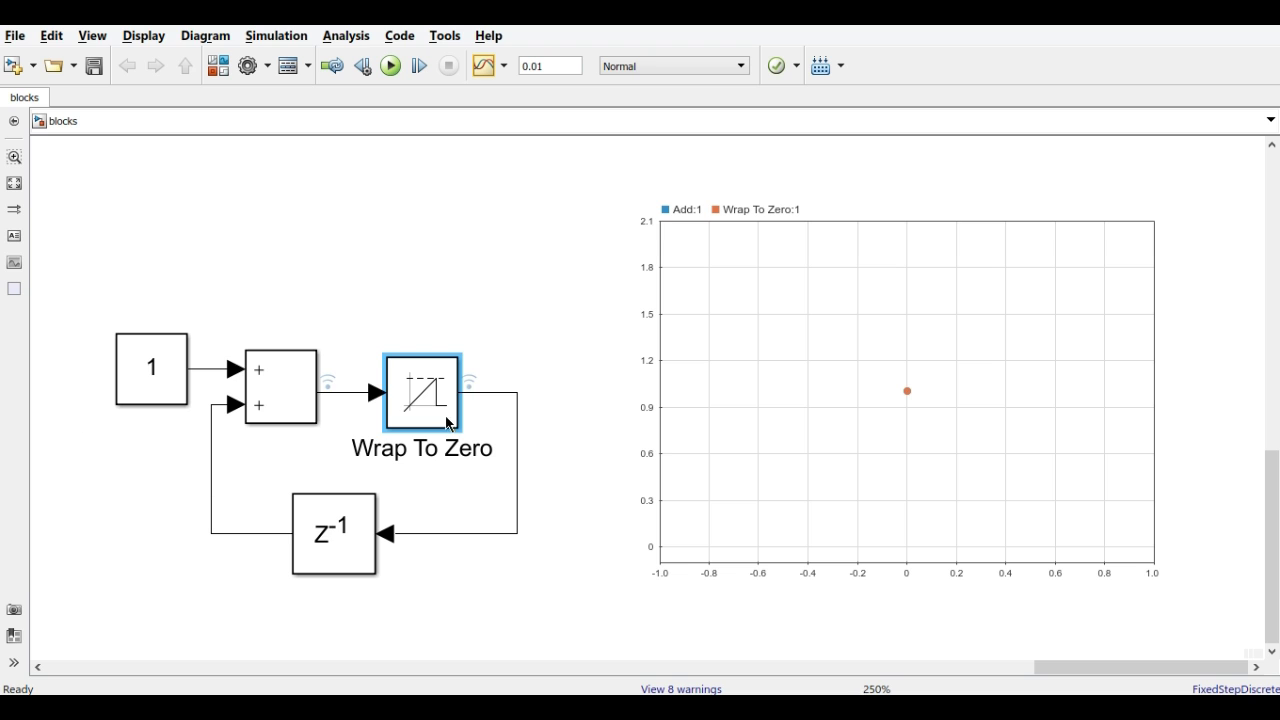
Step: Inspect the Add block feeding Wrap To Zero and recheck the wrap threshold, leaving it unchanged
left_click(256, 378)
left_click(170, 389)
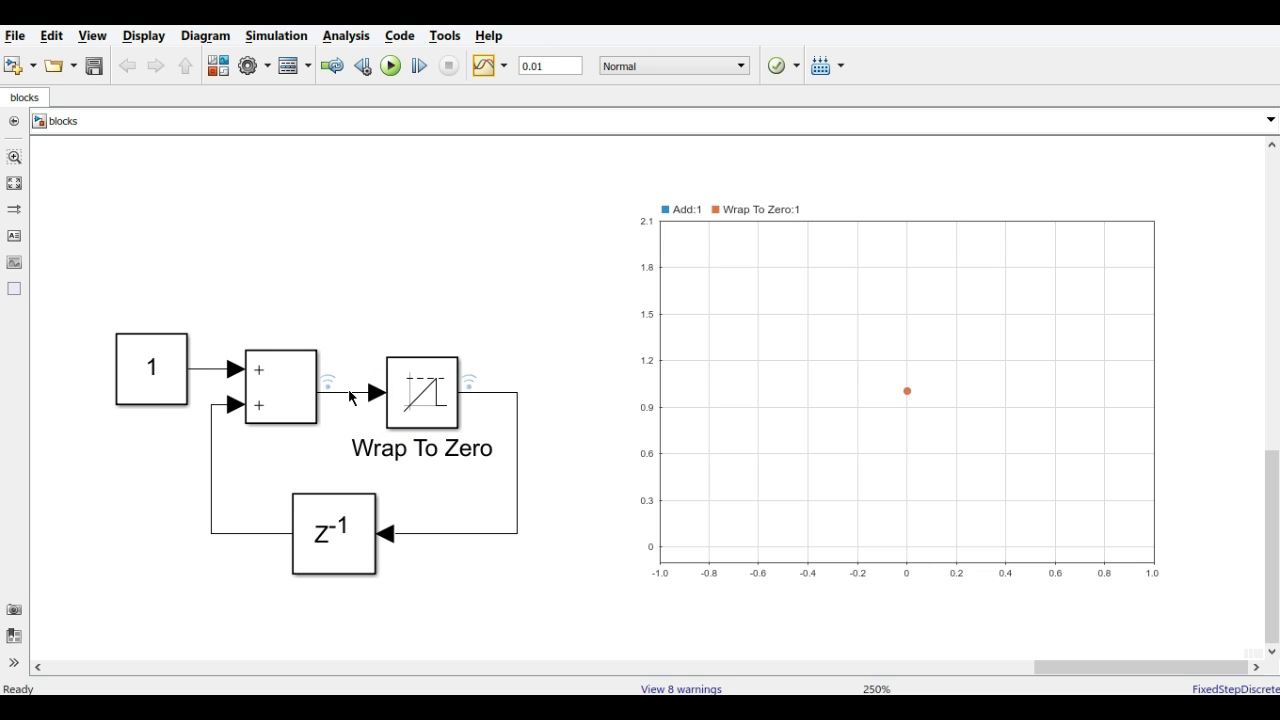
left_click(407, 392)
left_click(569, 341)
double_click(401, 400)
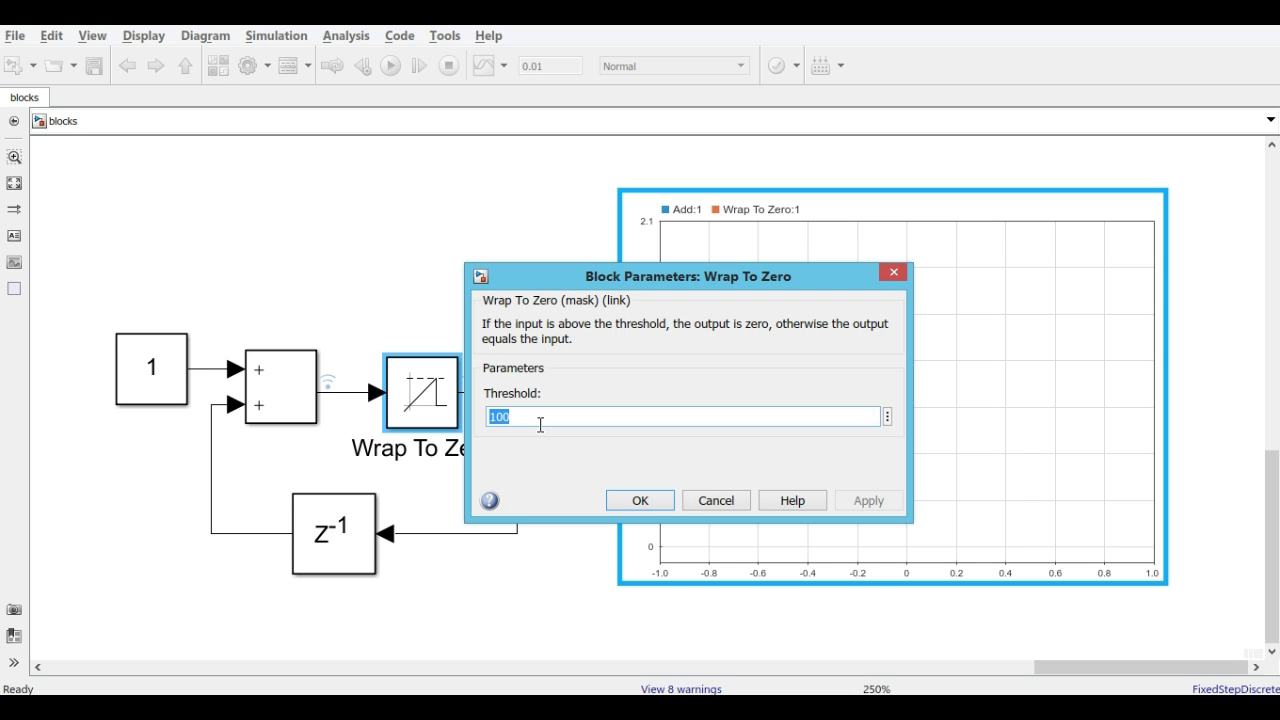
left_click(646, 498)
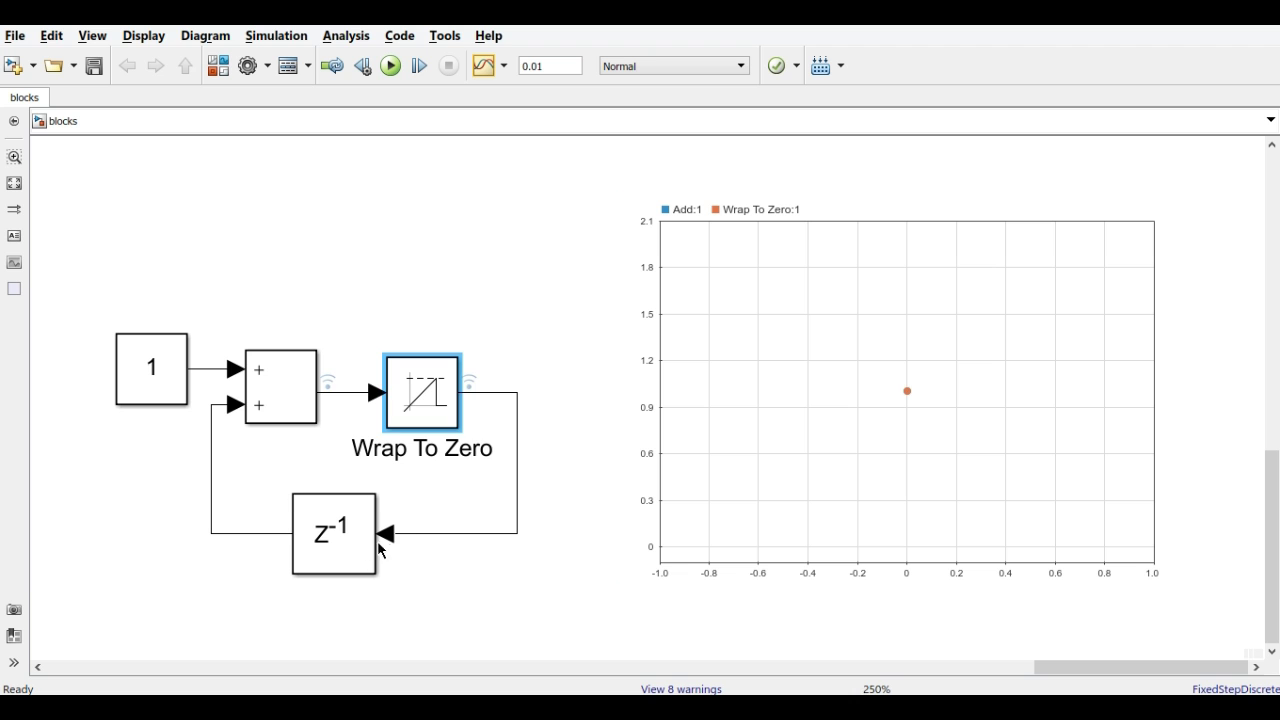
Step: Run the Wrap To Zero model with the stop time of 0.01 and zoom its scope to about 0.0022–0.0047 s
left_click(391, 66)
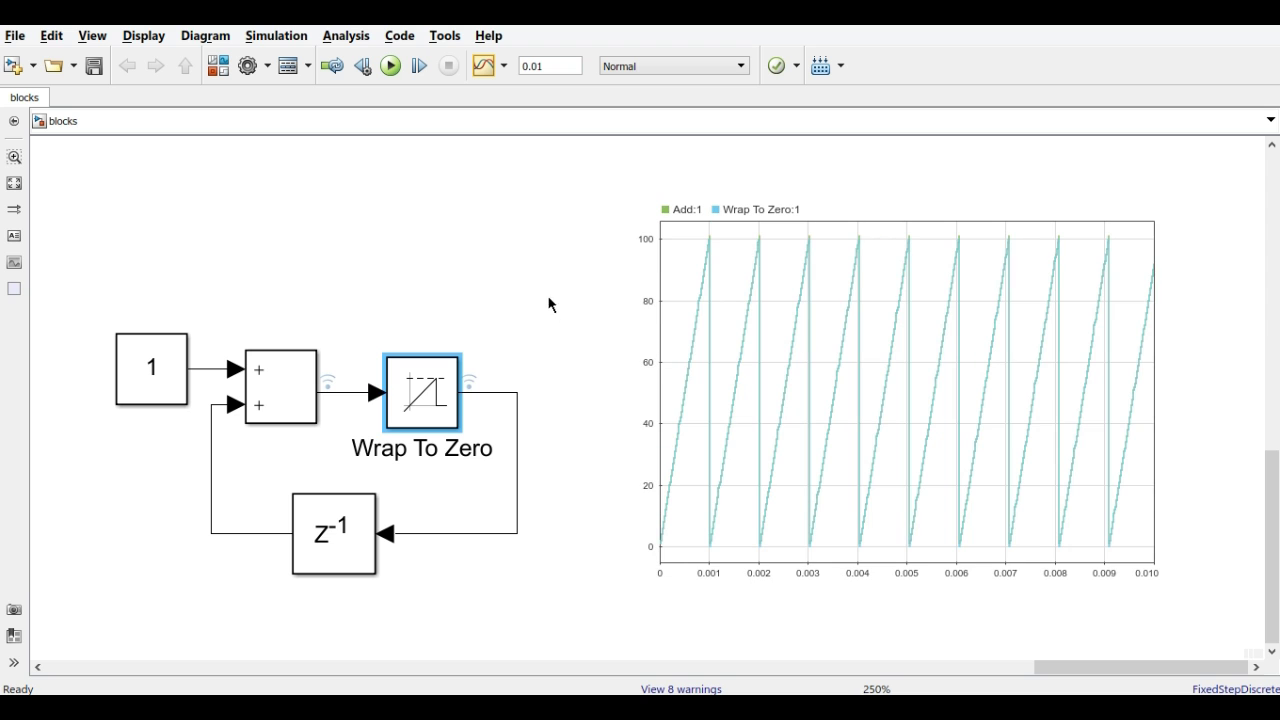
left_click(776, 339)
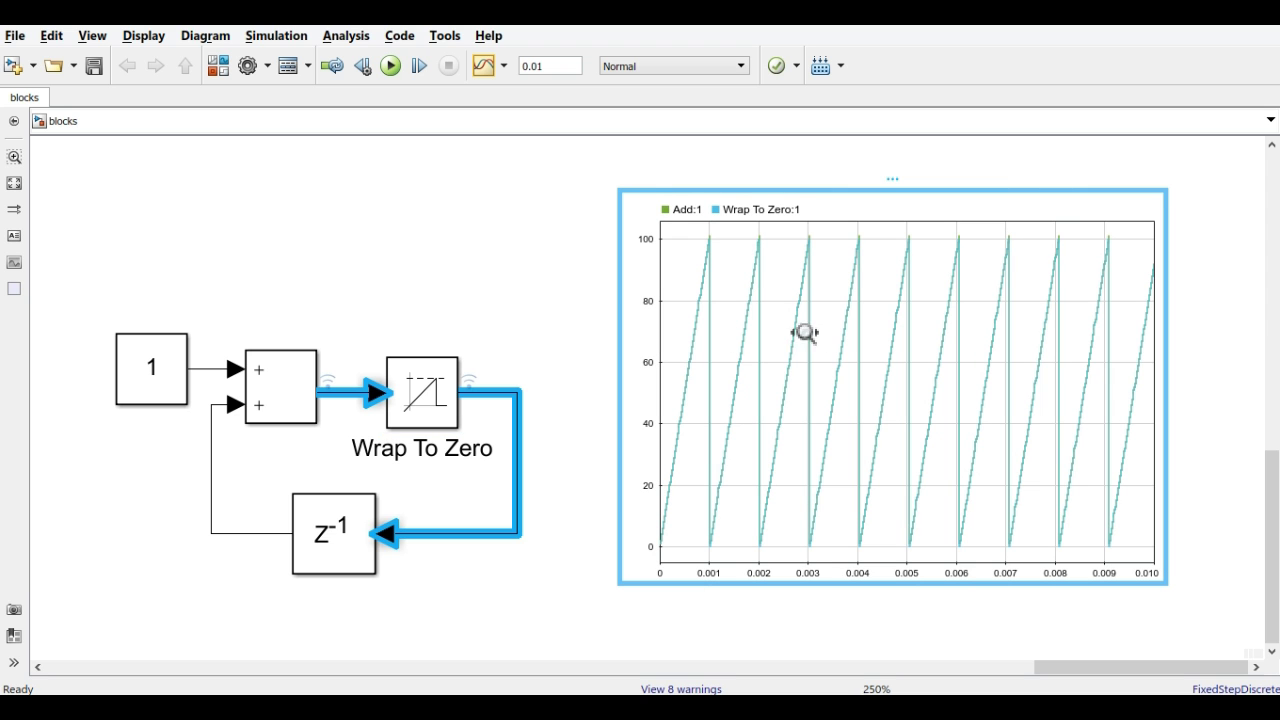
left_click_drag(812, 357, 903, 363)
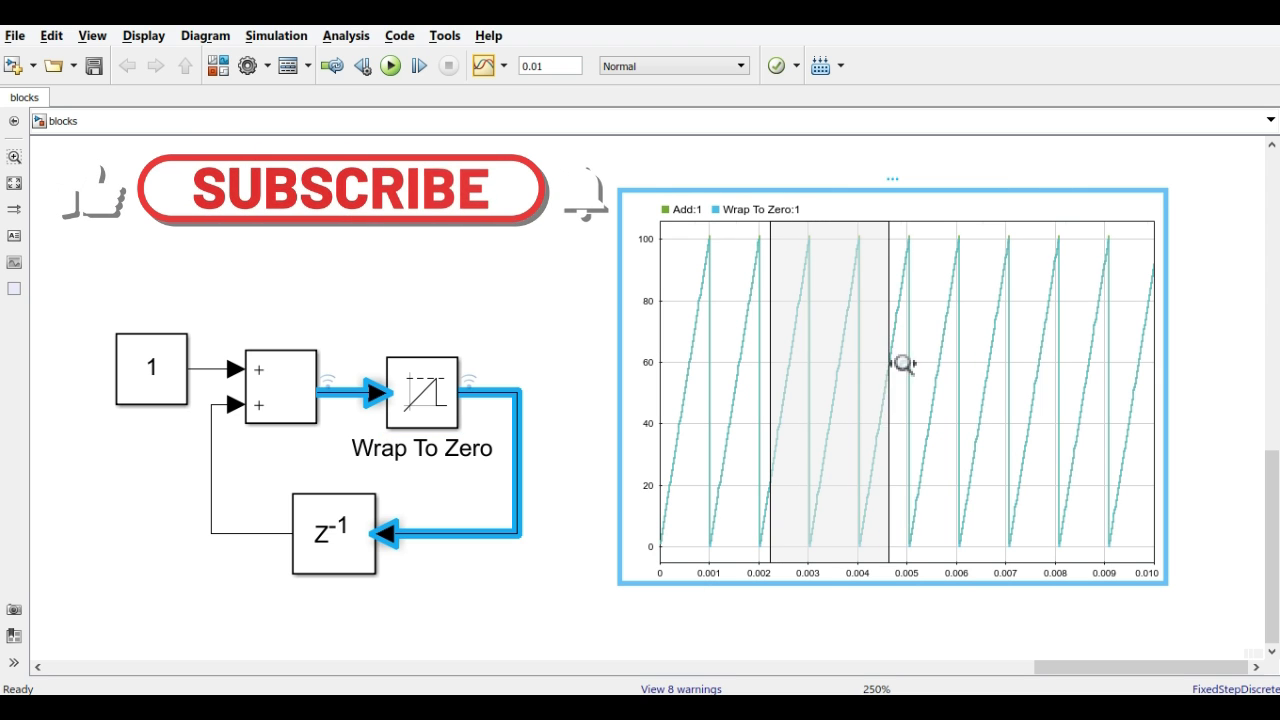